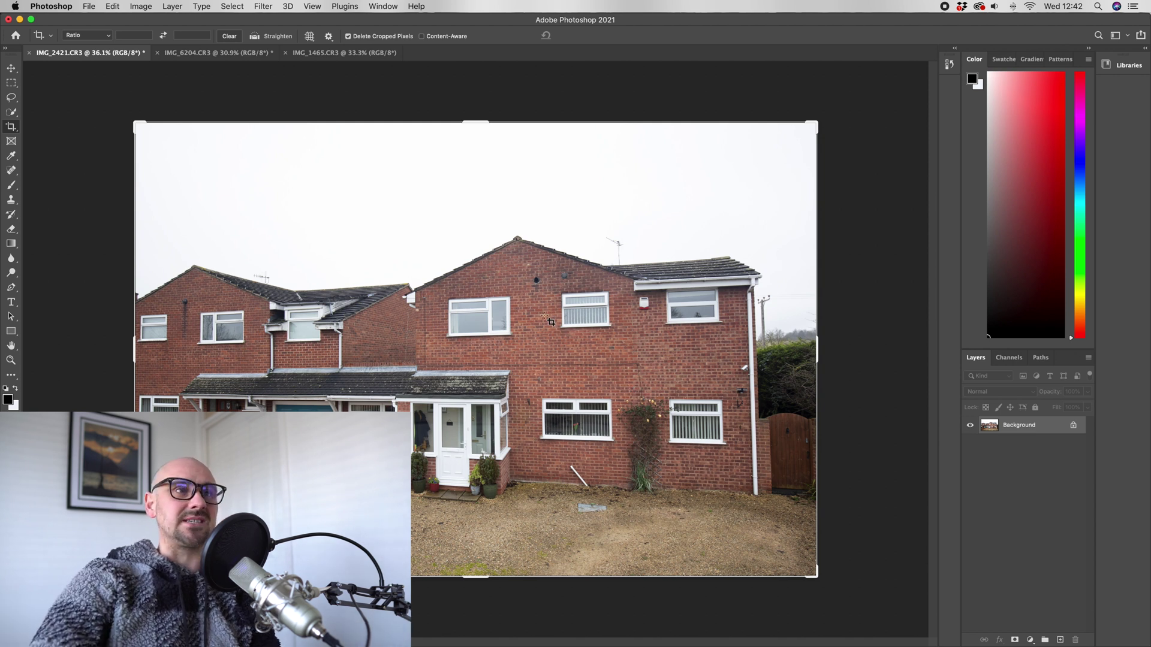
Start a Sky Replacement on the IMG_2421.CR3 house photo and display the available sky presets
click(69, 6)
mouse_move(115, 6)
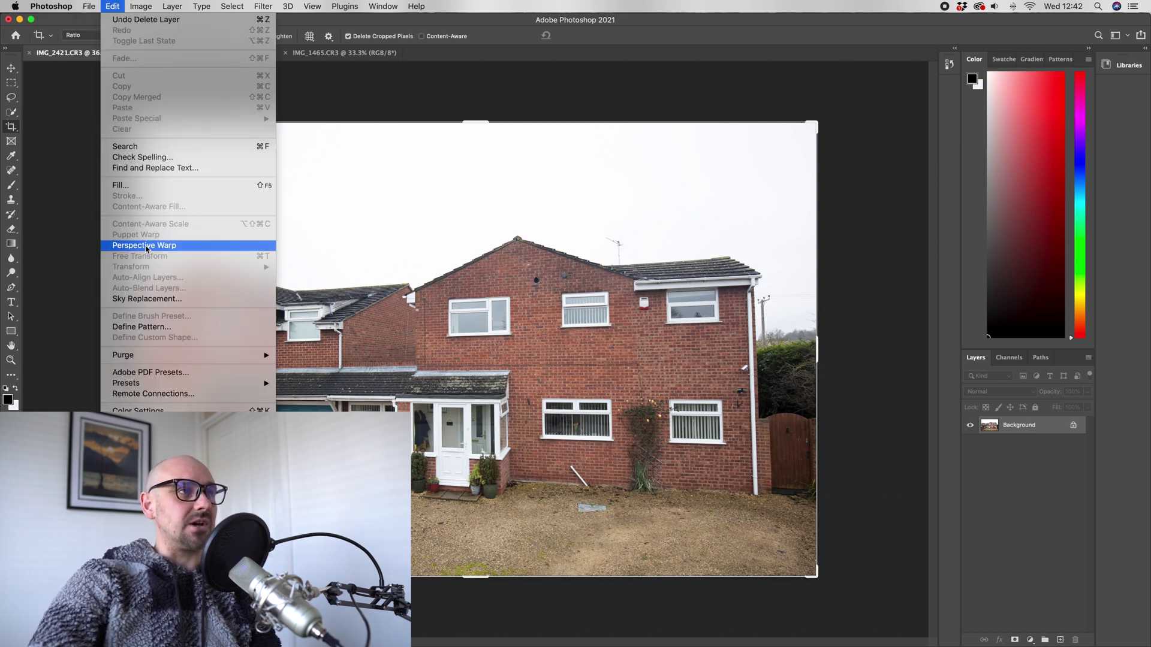
click(147, 299)
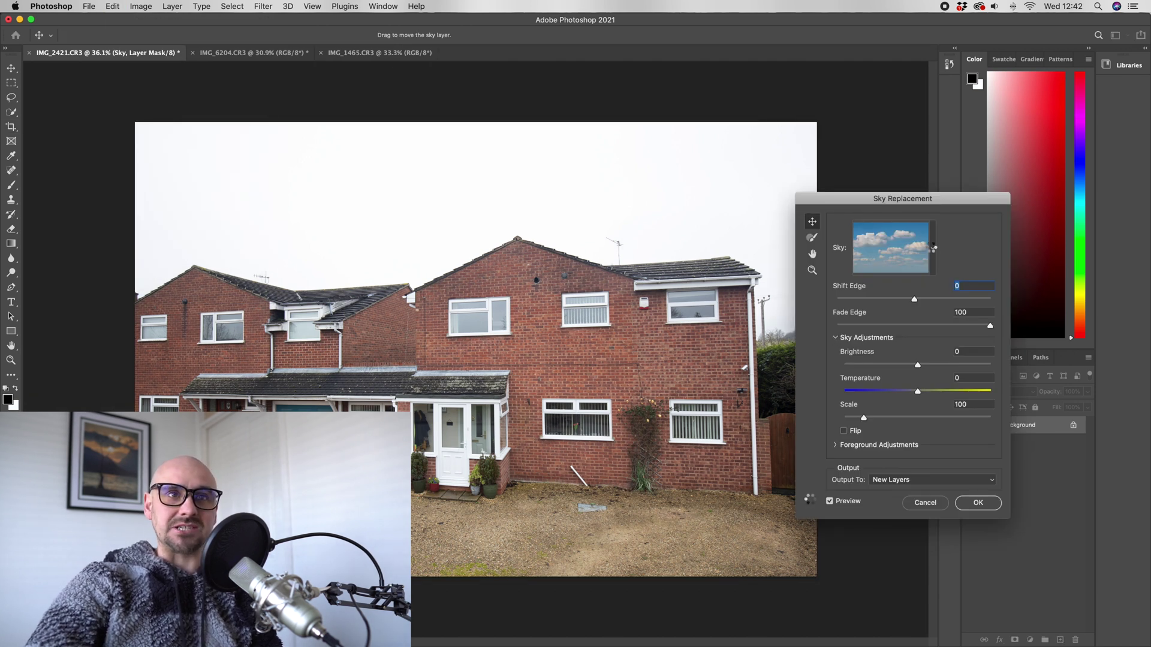
click(934, 252)
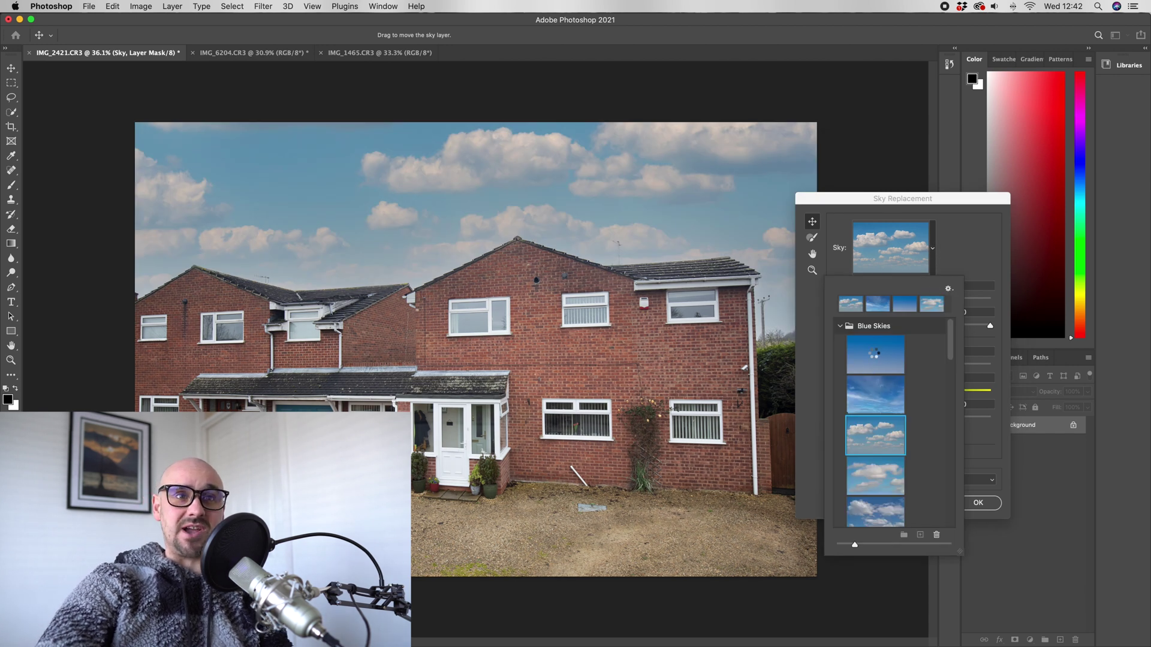
Try the first five Blue Skies presets one after another on the house photo
click(874, 355)
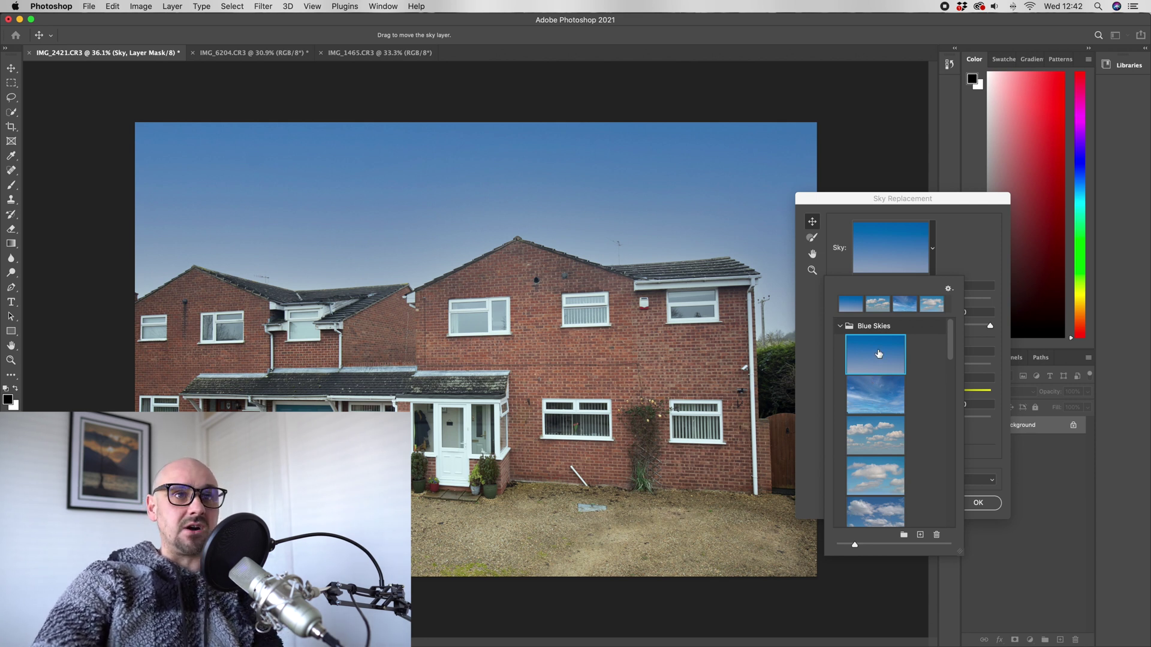
click(873, 392)
scroll(877, 433, down, 2)
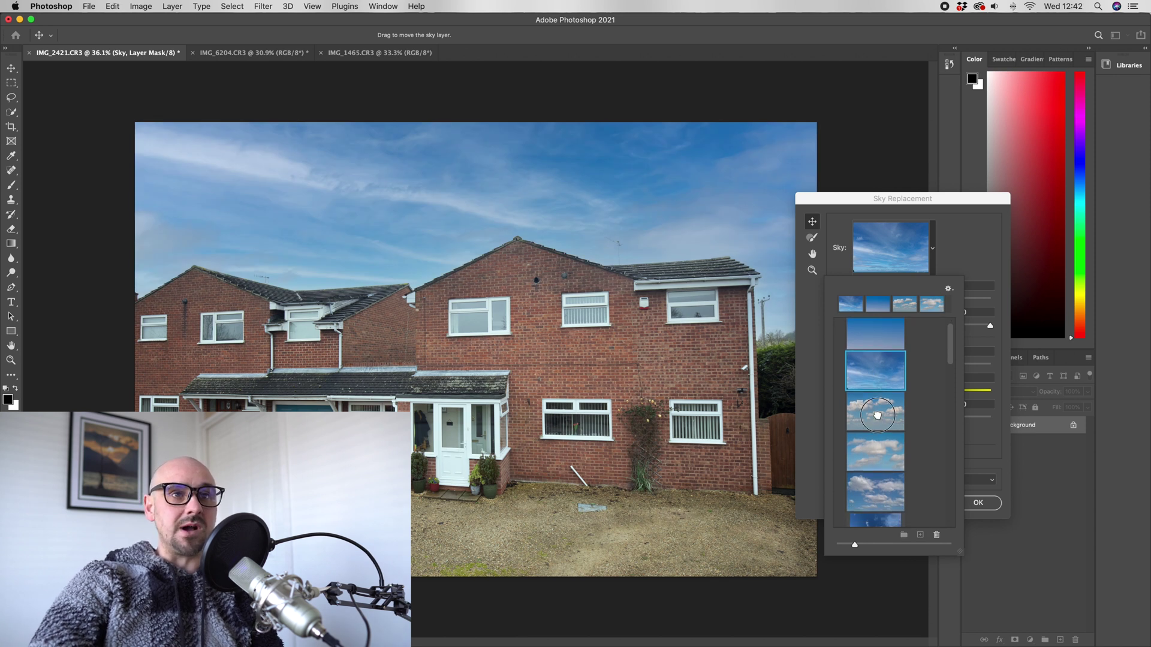
click(877, 415)
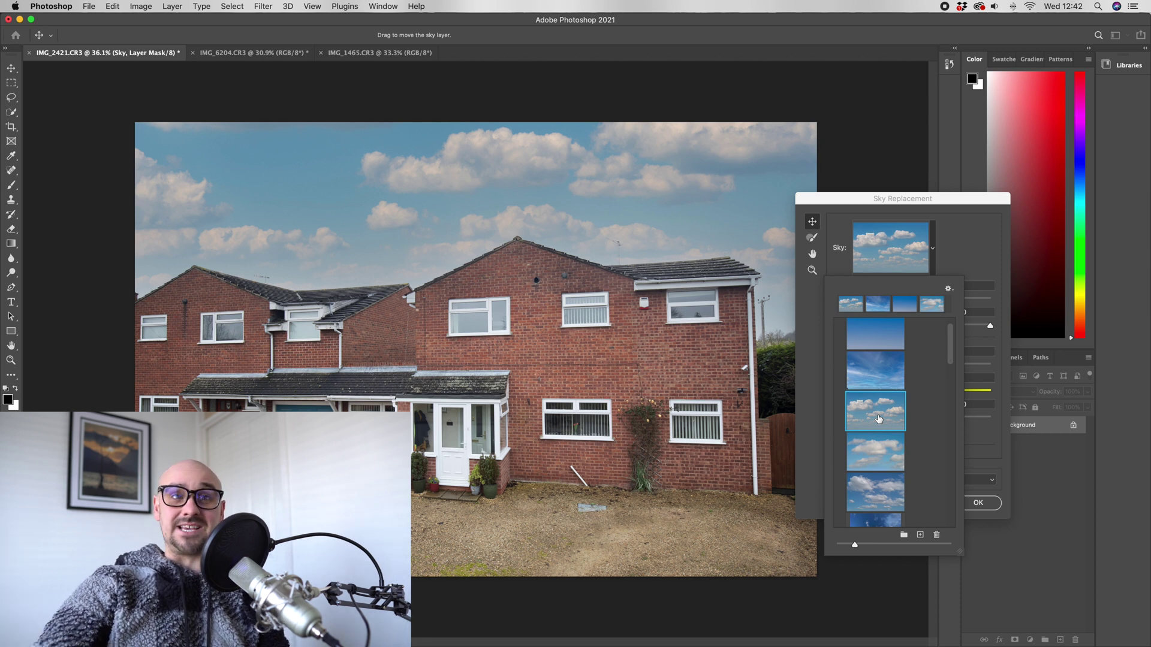
click(878, 453)
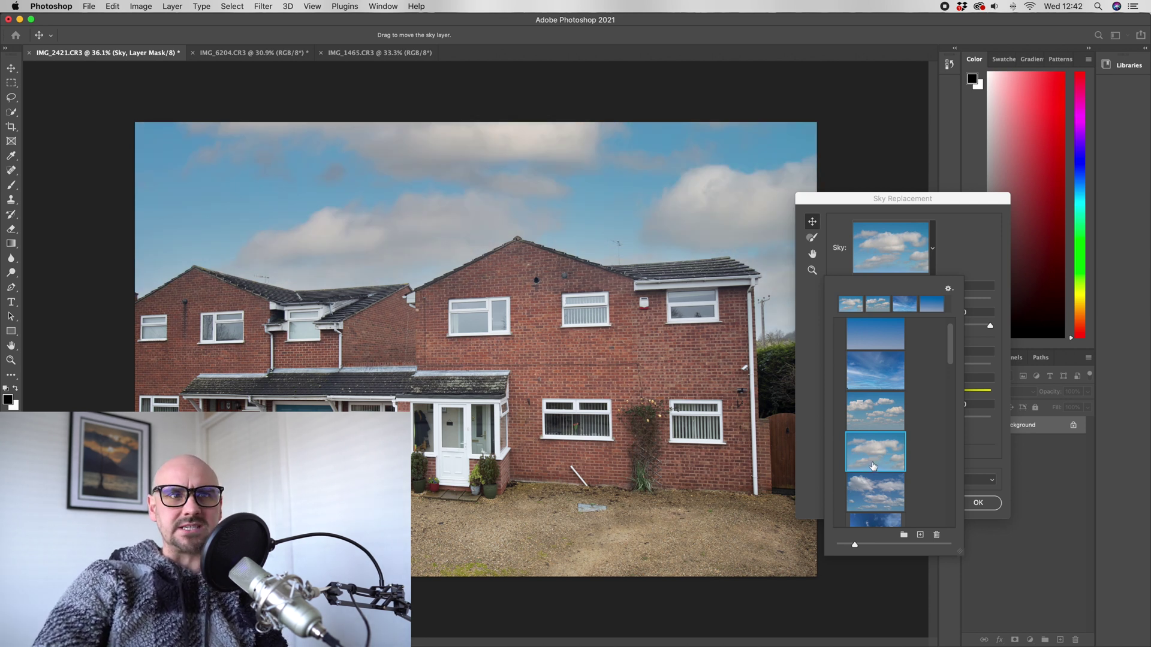
scroll(873, 466, down, 1)
scroll(873, 466, down, 1)
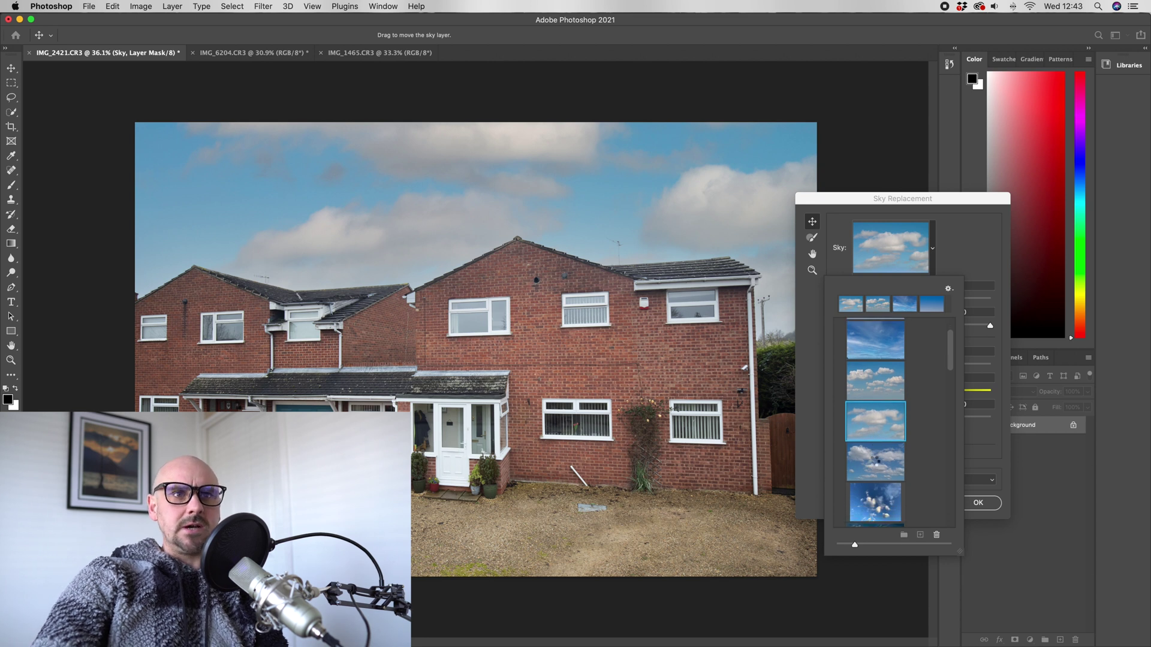
click(874, 463)
Try the deep blue sky with small clouds, the rippled cloud sky and the dark wispy cloud sky
scroll(874, 463, down, 2)
scroll(878, 414, down, 1)
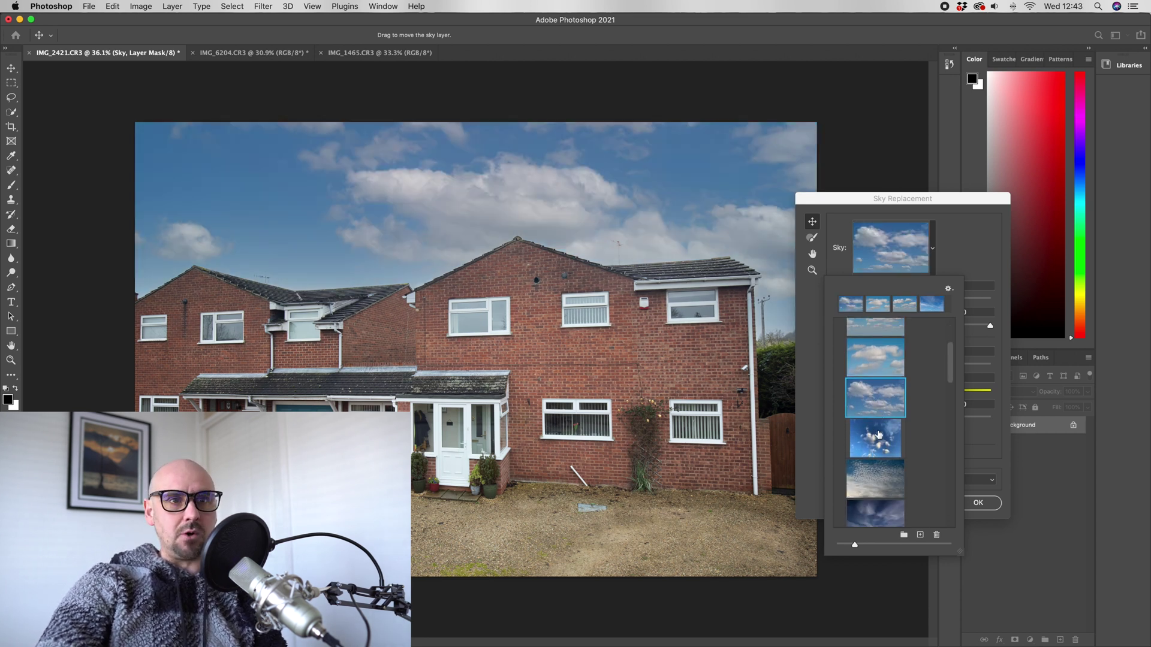
scroll(879, 432, down, 1)
click(879, 433)
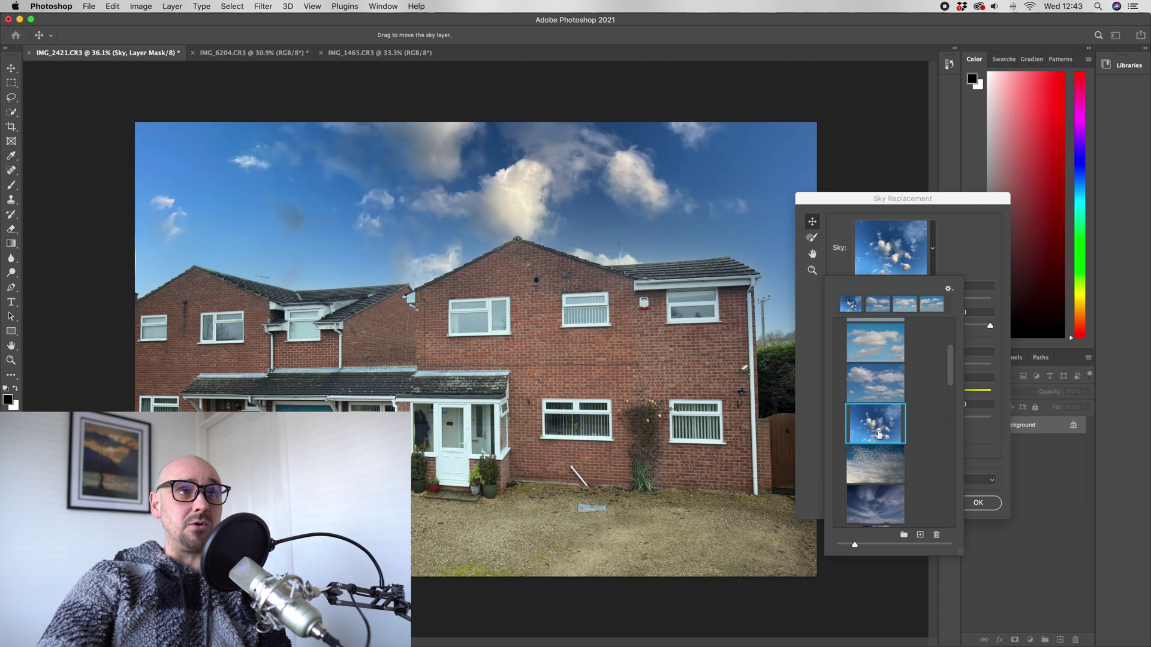
scroll(888, 450, down, 1)
click(888, 450)
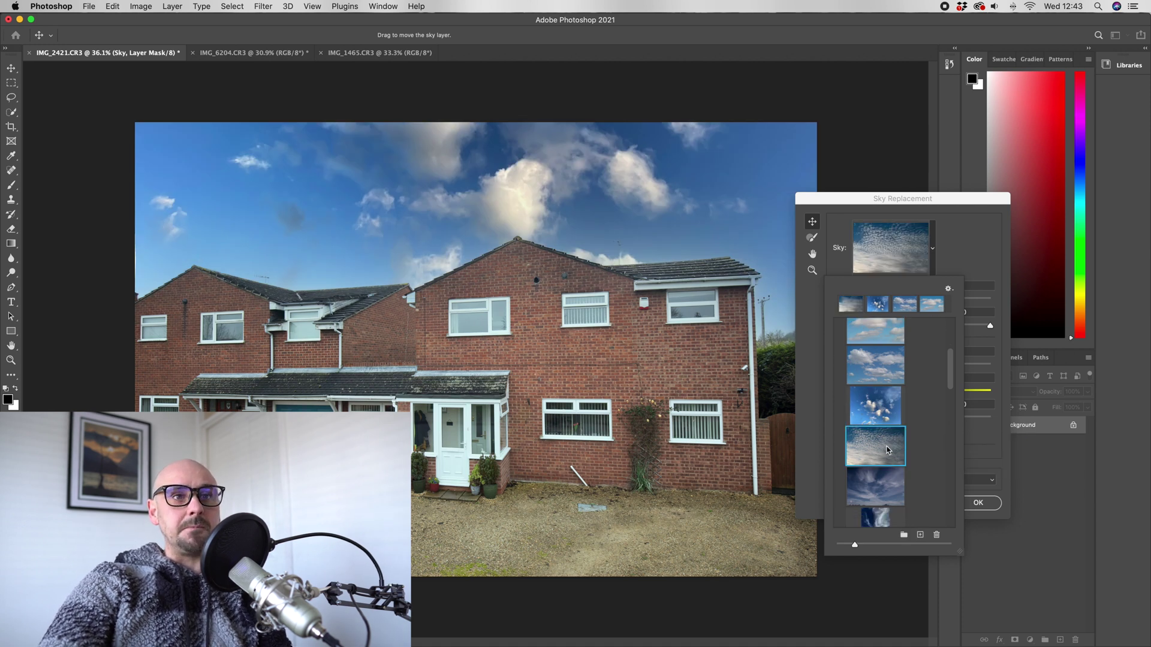
scroll(880, 462, down, 1)
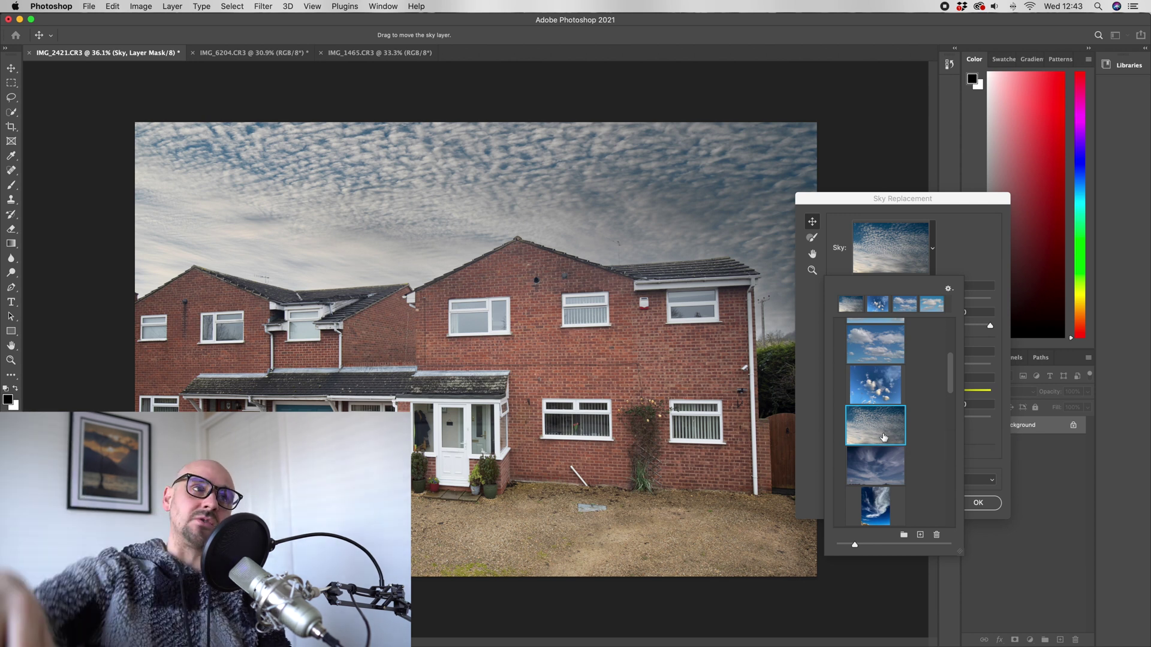
click(871, 468)
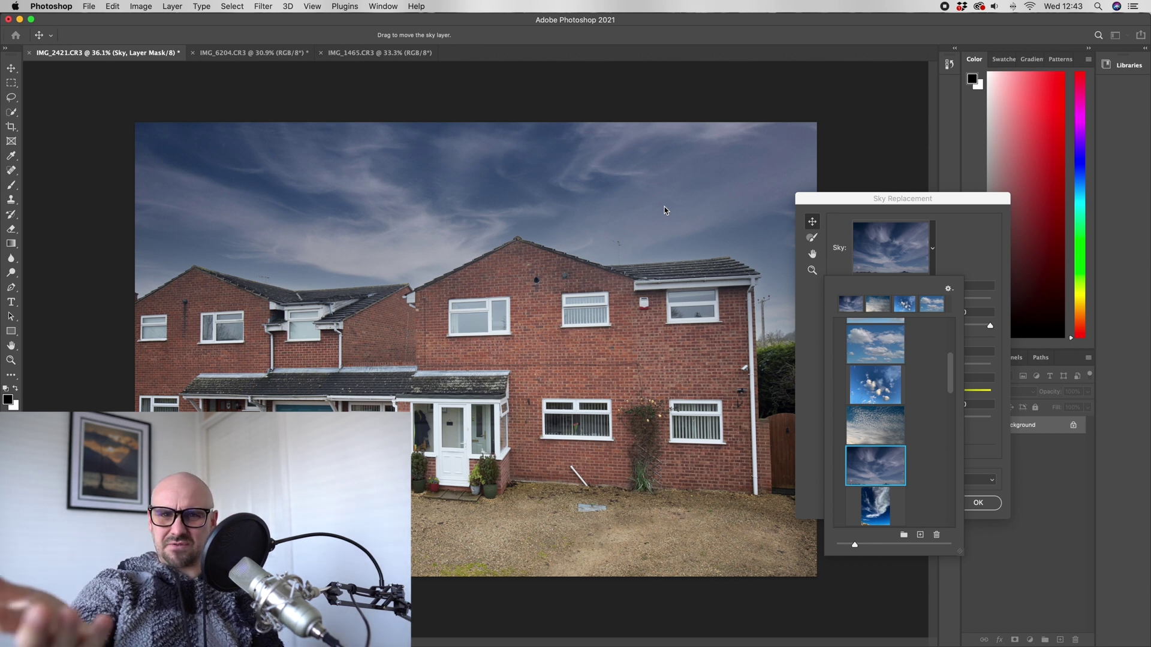
Compare the third and fourth Blue Skies presets and choose the fourth one, with large soft clouds
scroll(863, 401, up, 5)
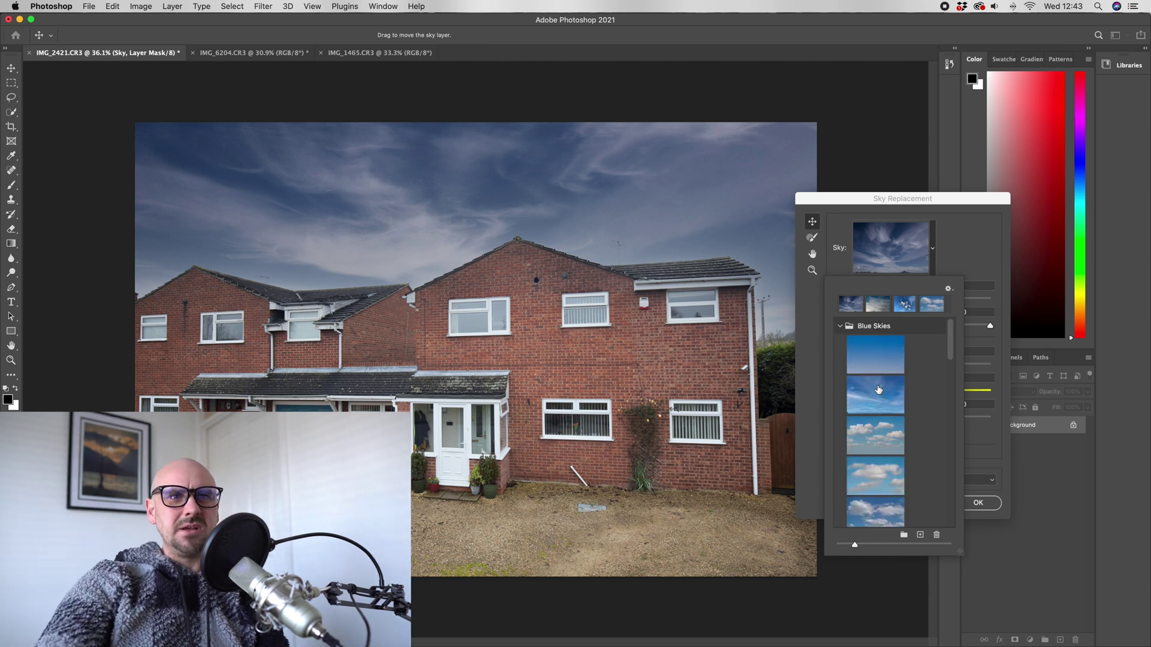
click(877, 420)
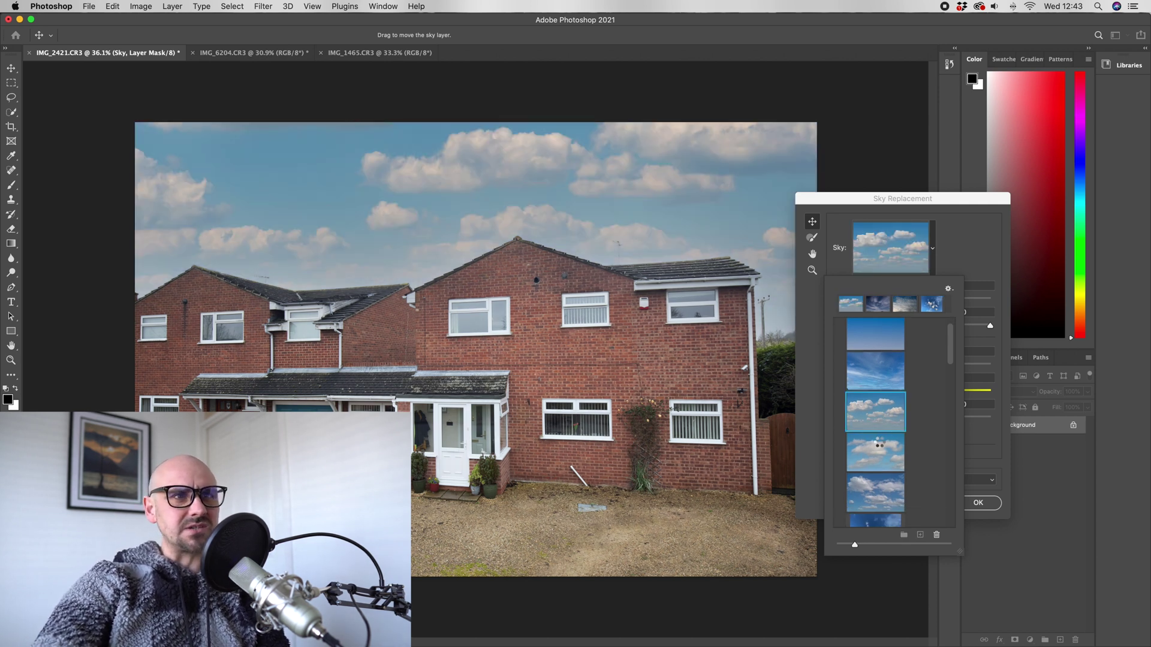
click(878, 456)
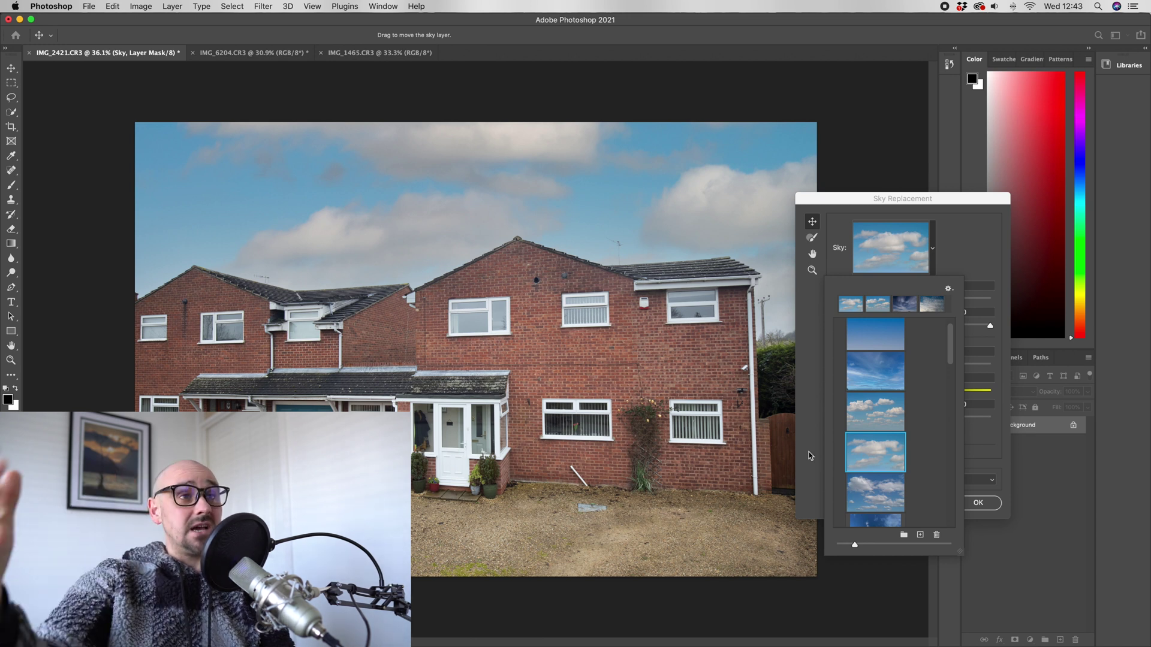
double_click(865, 458)
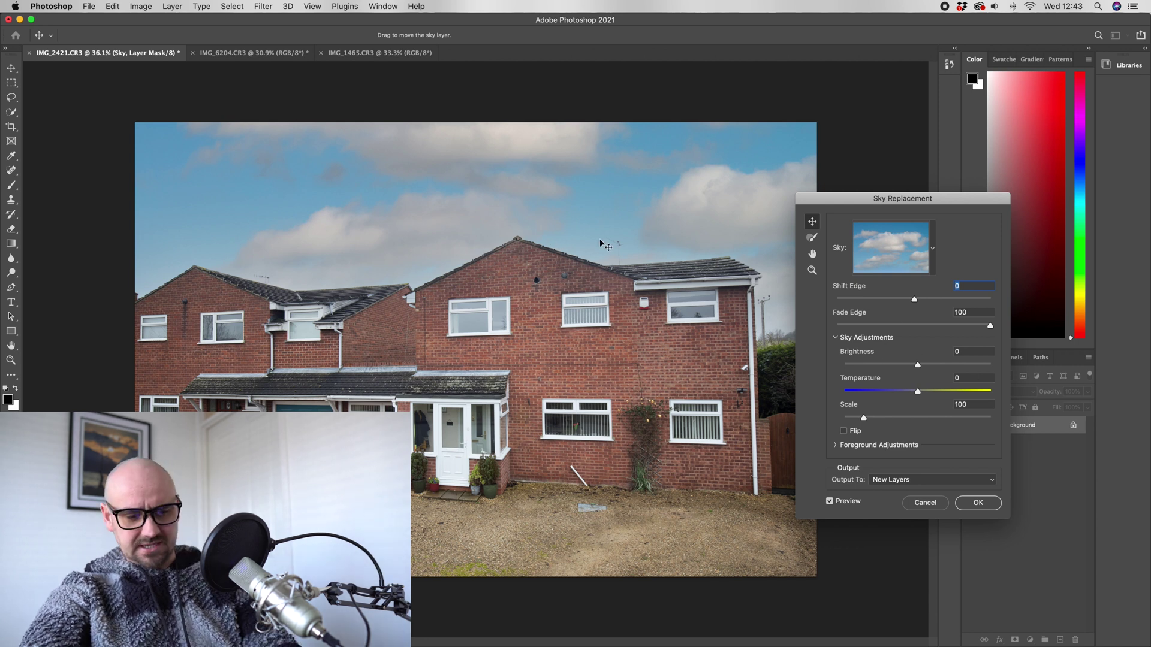
Set the replacement sky's fade edge to 78, brightness to 45 and temperature to 7
scroll(598, 207, up, 15)
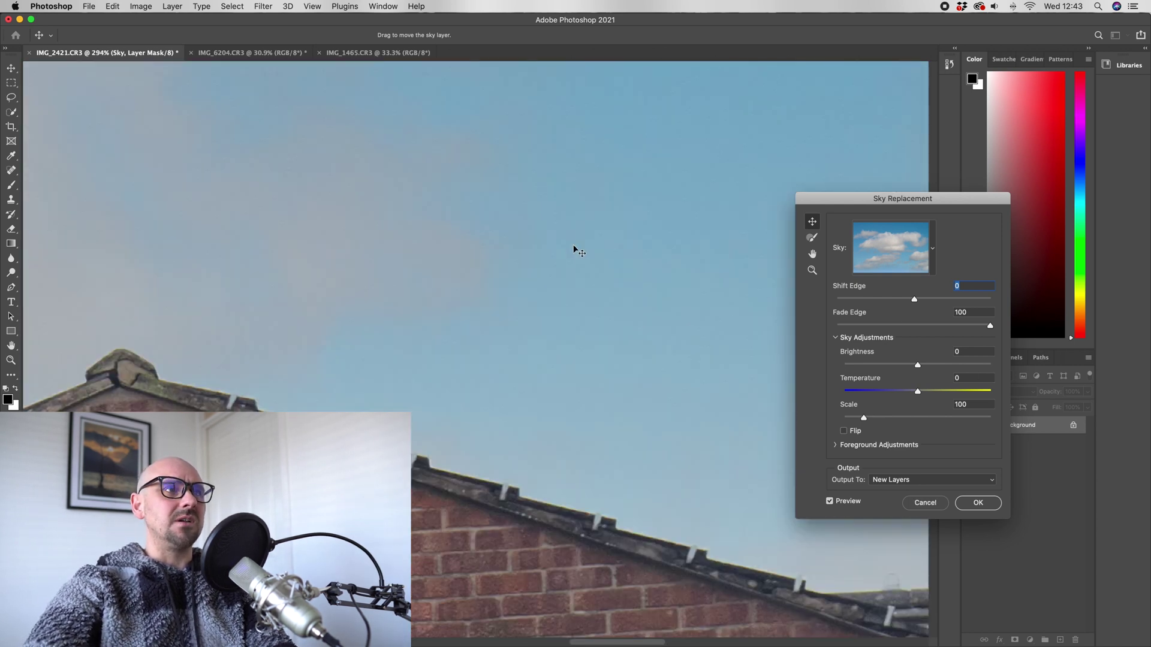
scroll(464, 349, down, 10)
scroll(710, 360, up, 12)
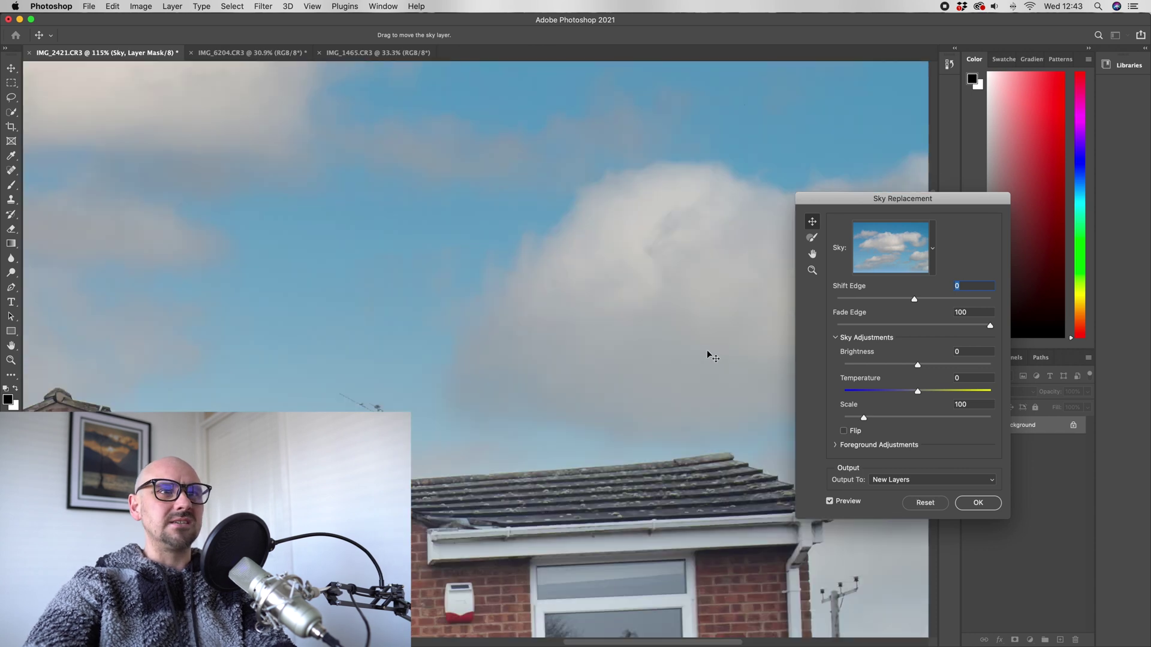
scroll(614, 350, down, 8)
scroll(465, 321, down, 4)
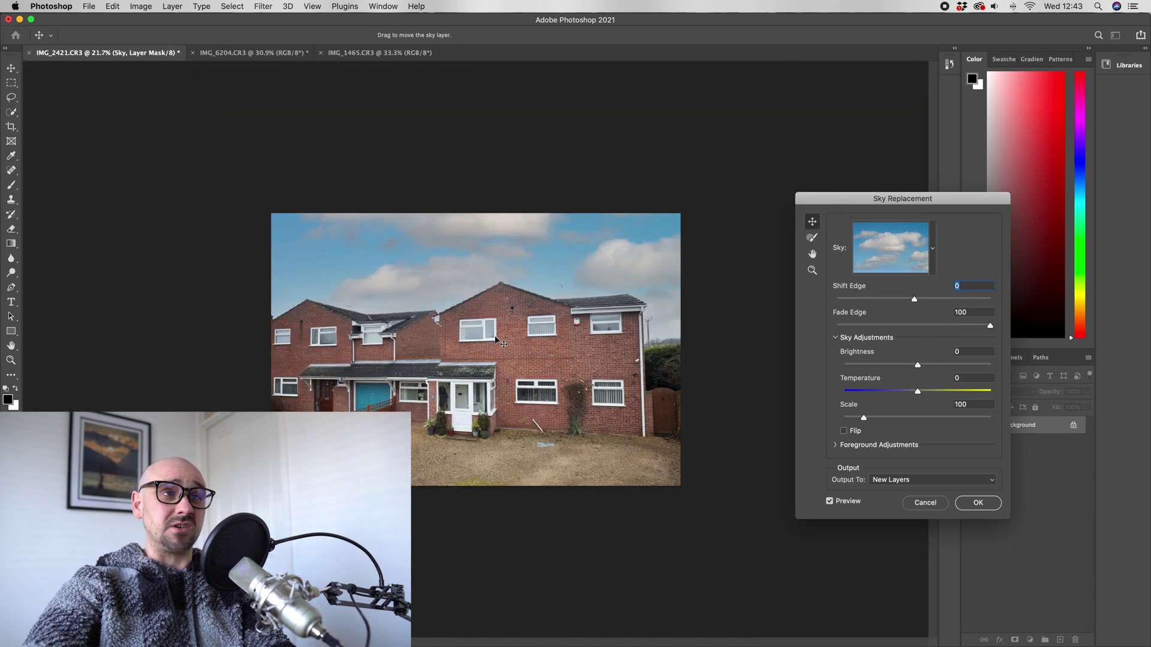
scroll(671, 342, up, 1)
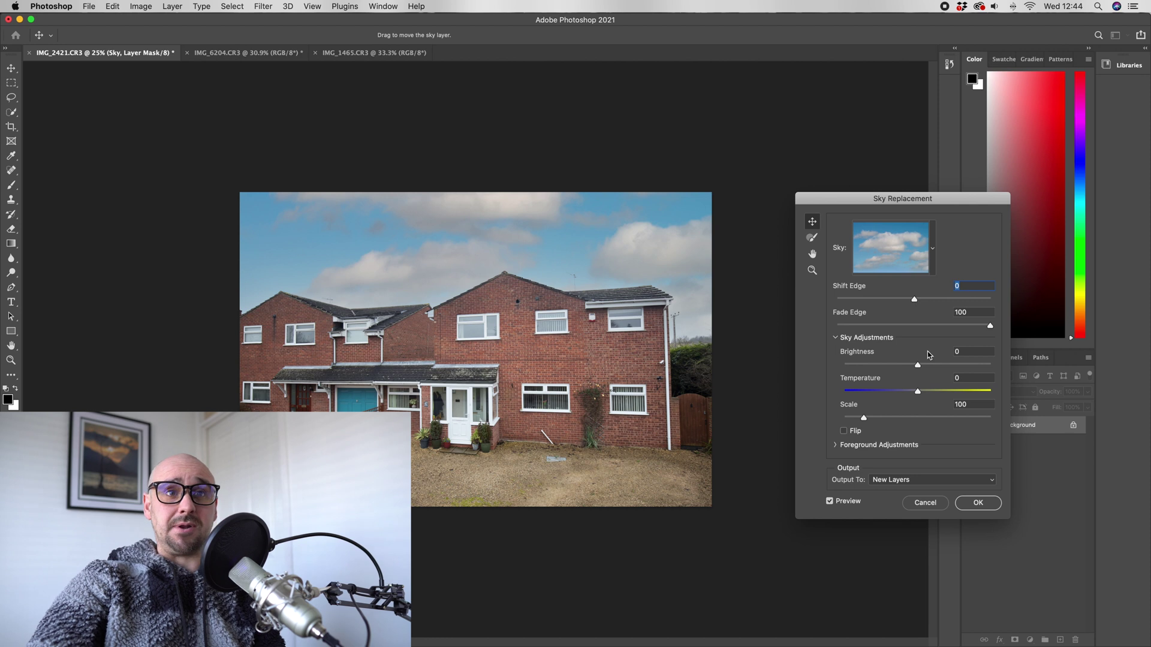
drag(991, 326, 957, 326)
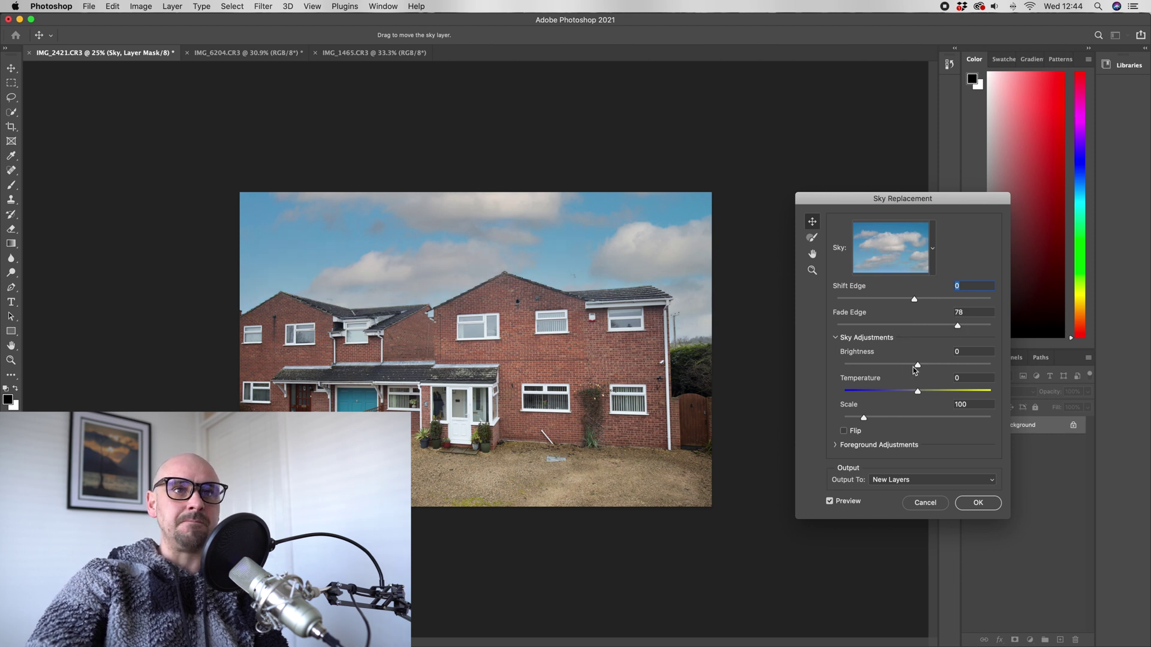
drag(918, 365, 944, 367)
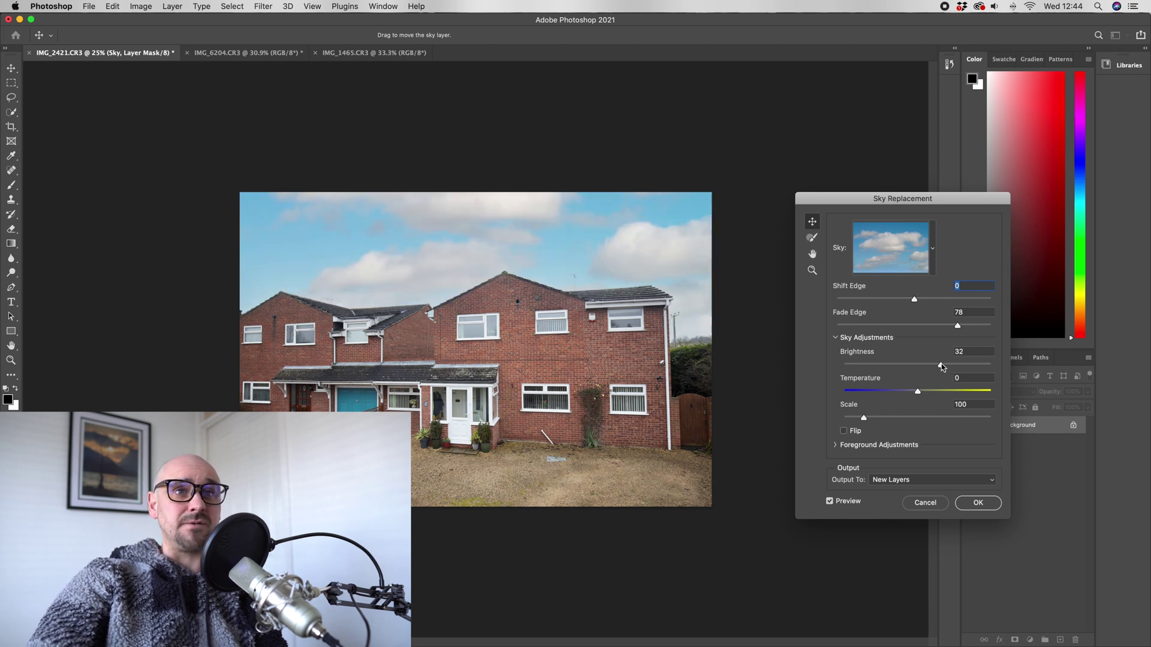
click(937, 366)
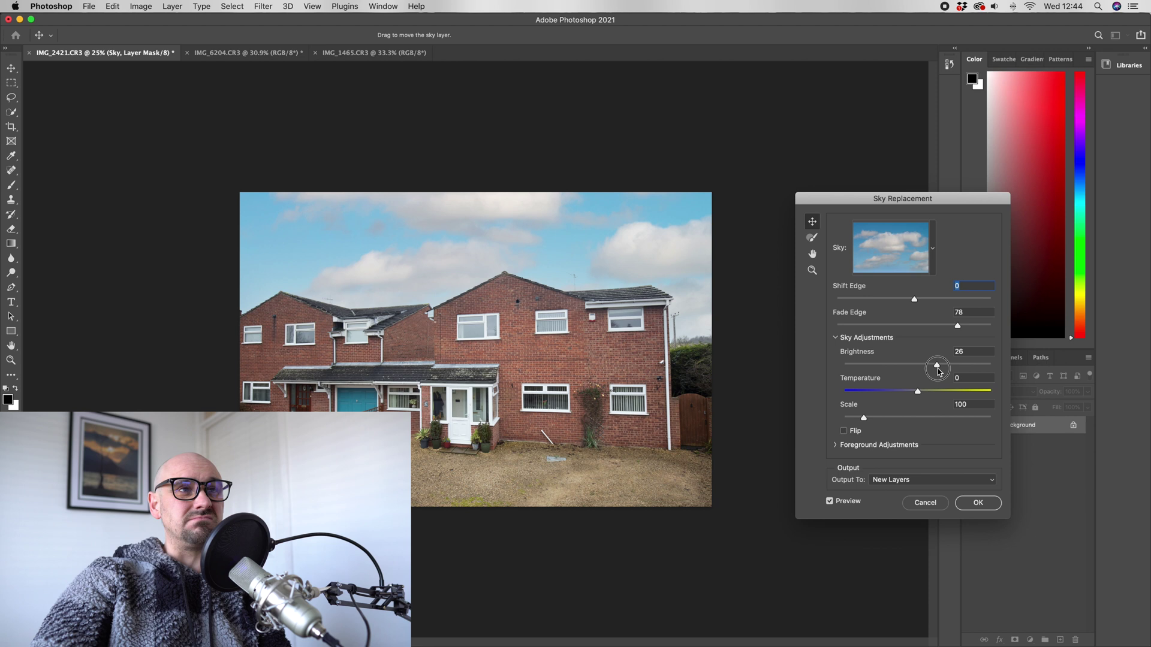
drag(938, 371, 953, 369)
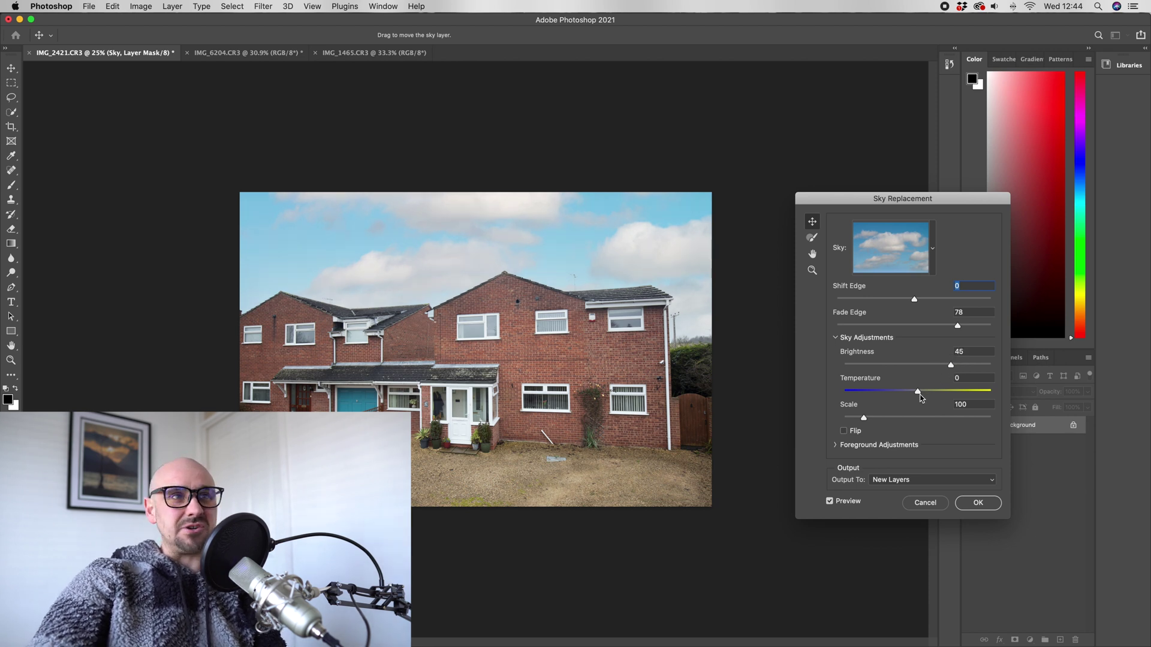
mouse_move(922, 397)
mouse_down()
mouse_move(877, 394)
mouse_move(970, 394)
mouse_move(923, 391)
mouse_up()
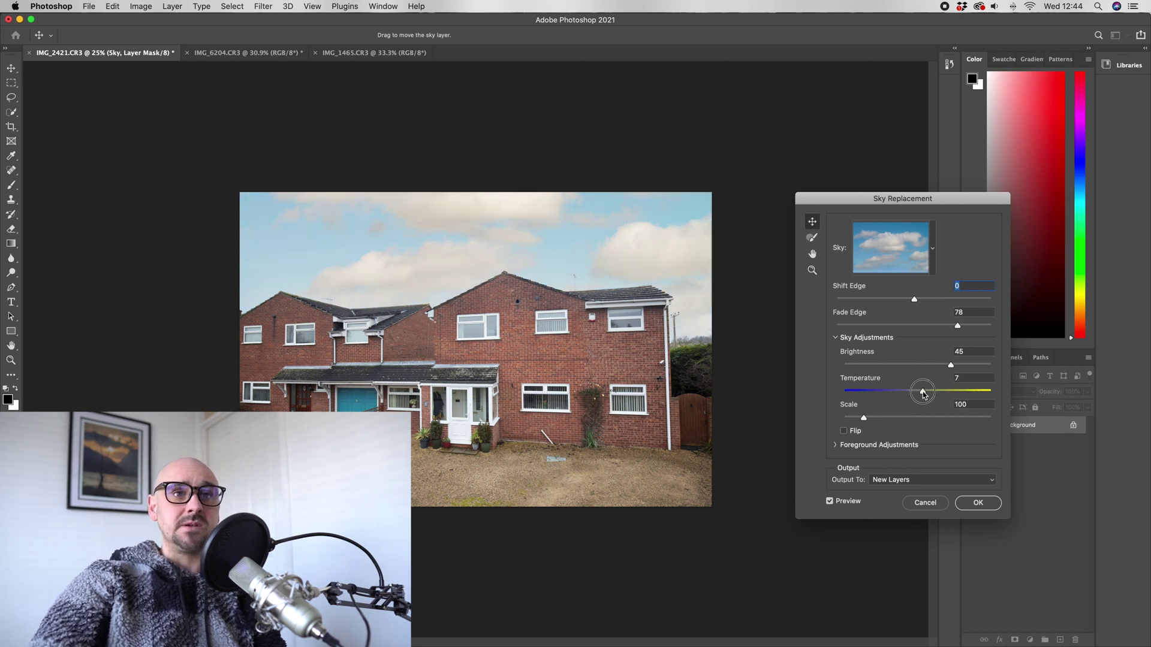
Scale the replacement sky to 195 and apply the replacement as new layers
drag(864, 417, 909, 418)
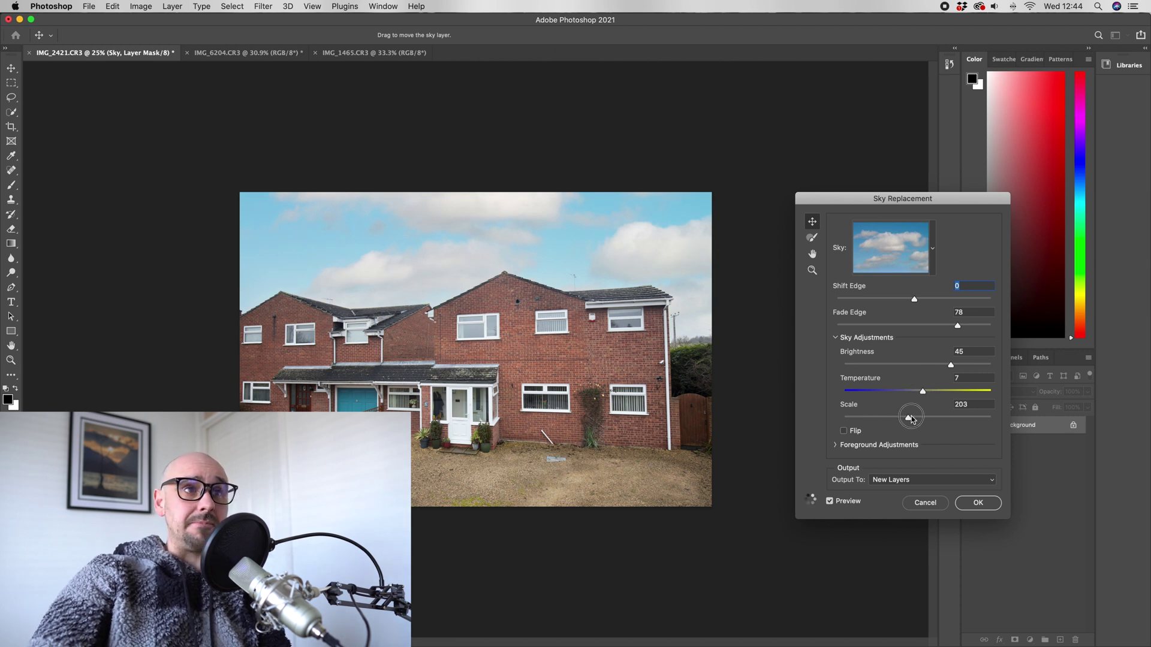
drag(908, 418, 962, 420)
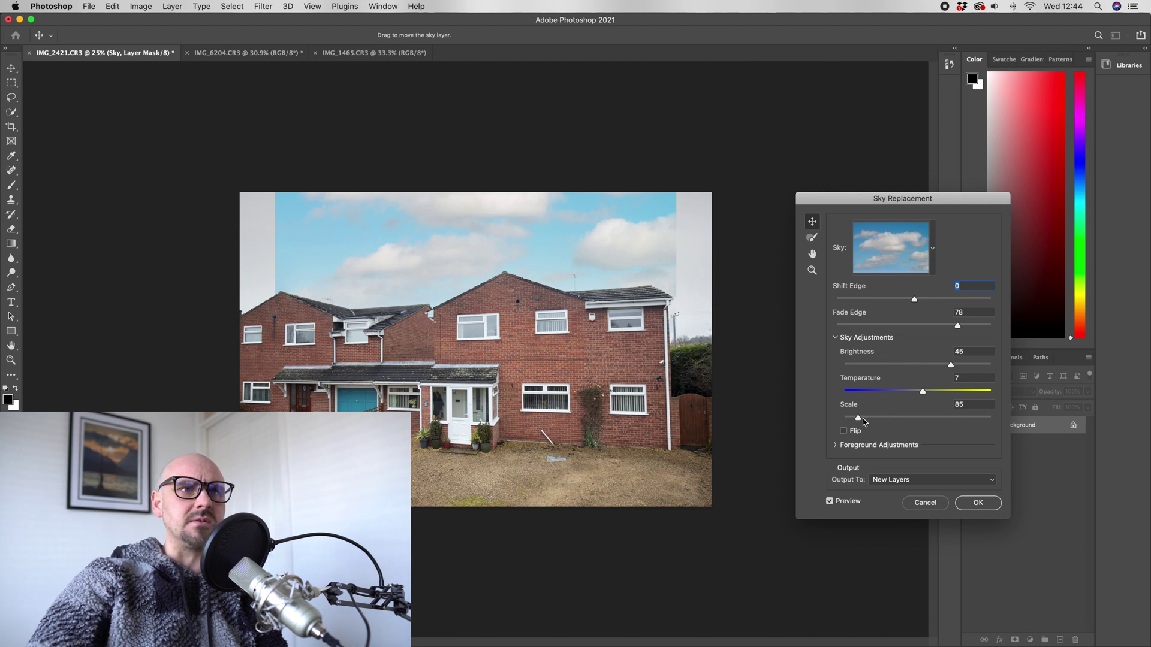
drag(861, 418, 905, 419)
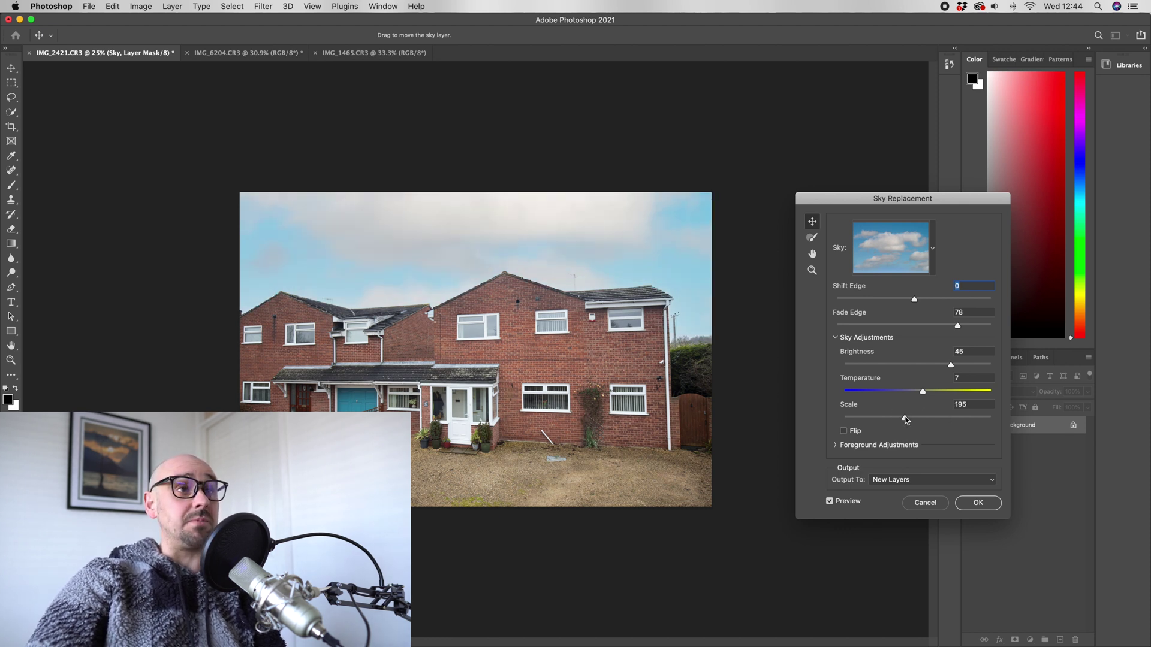
click(980, 506)
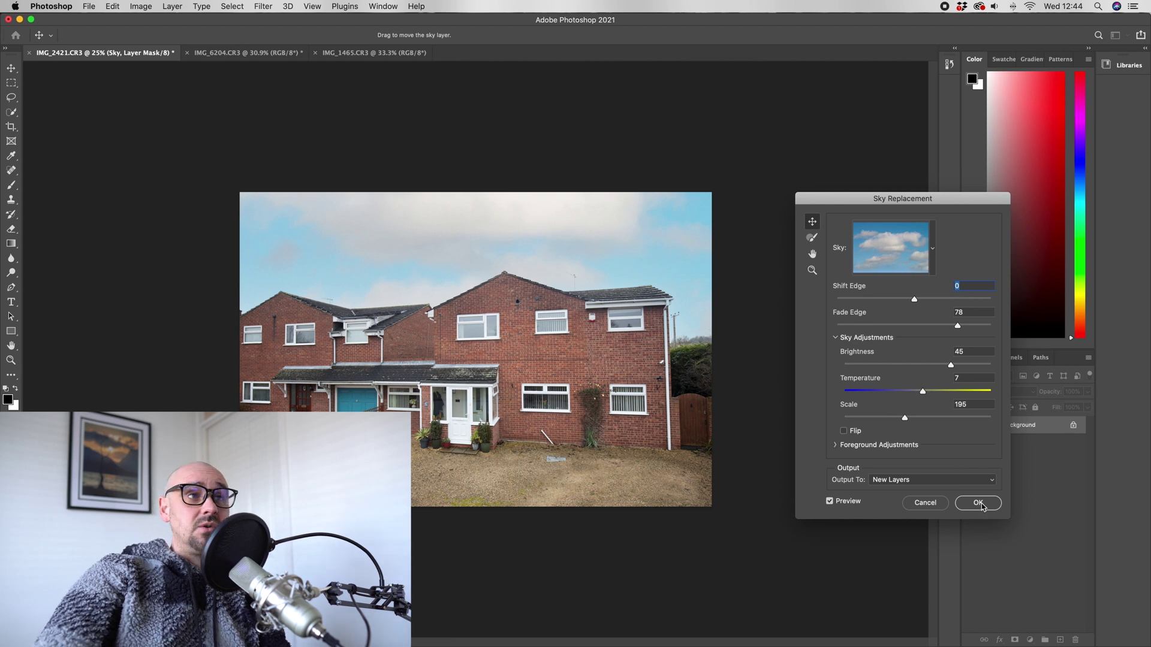
click(975, 505)
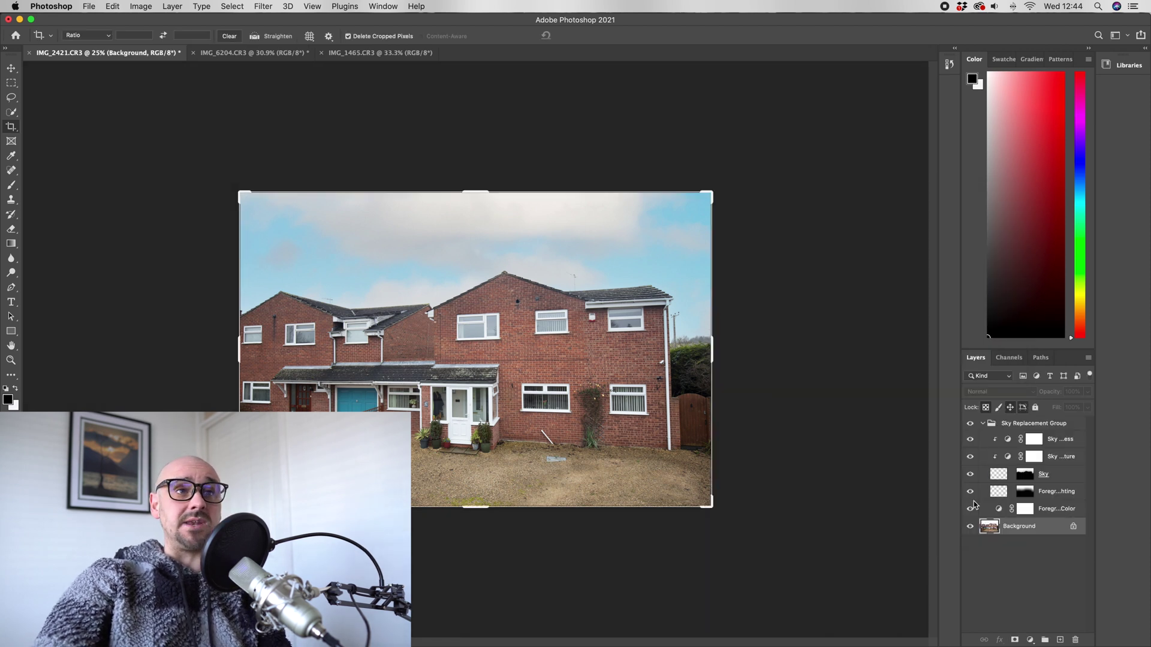
Switch to the IMG_6204.CR3 photo and commit a slight rotation with the Crop tool
click(220, 54)
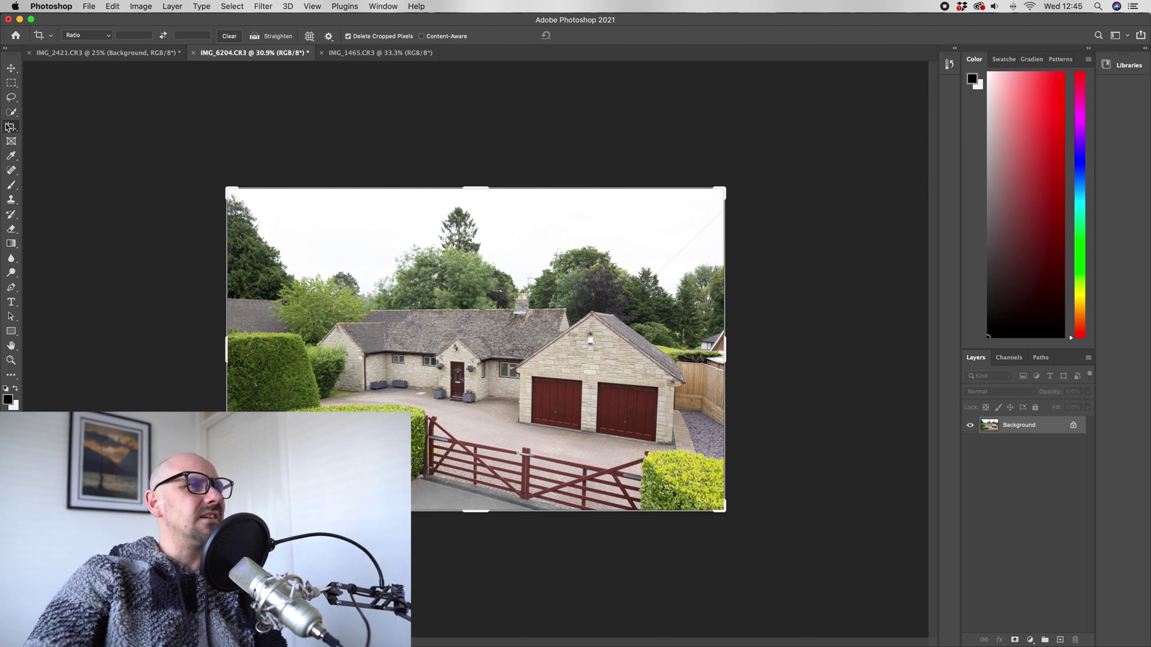
drag(785, 330, 784, 329)
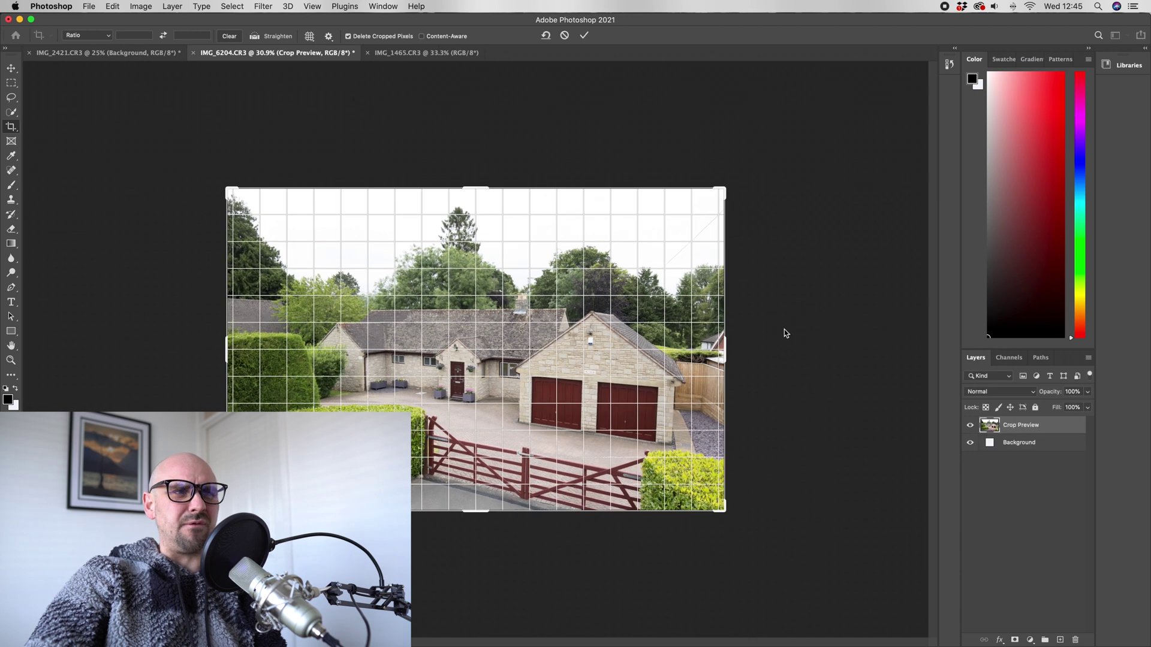
click(582, 34)
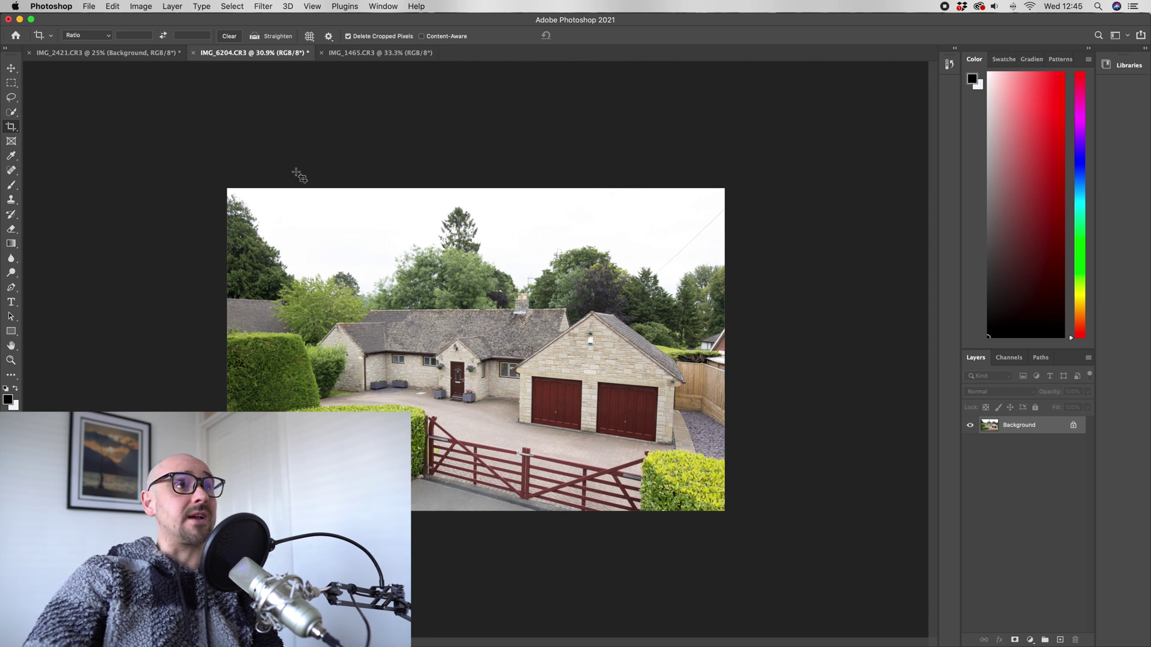
Start Sky Replacement on the bungalow photo, compare the first three Blue Skies presets and choose the third, with small clouds
click(110, 6)
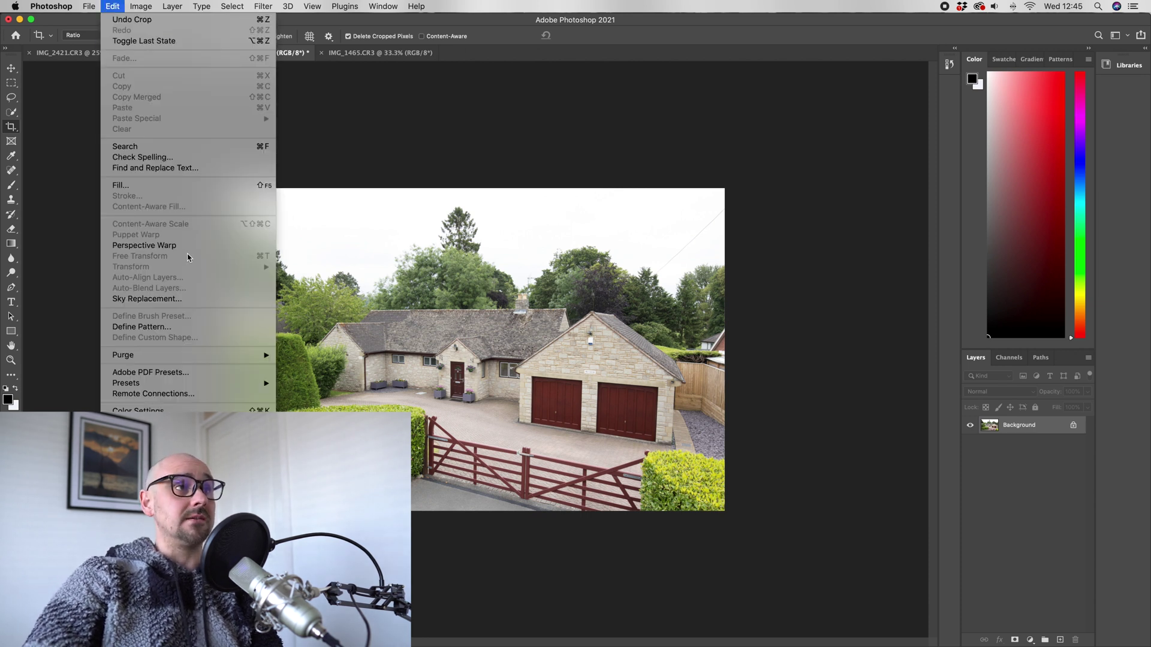
click(186, 298)
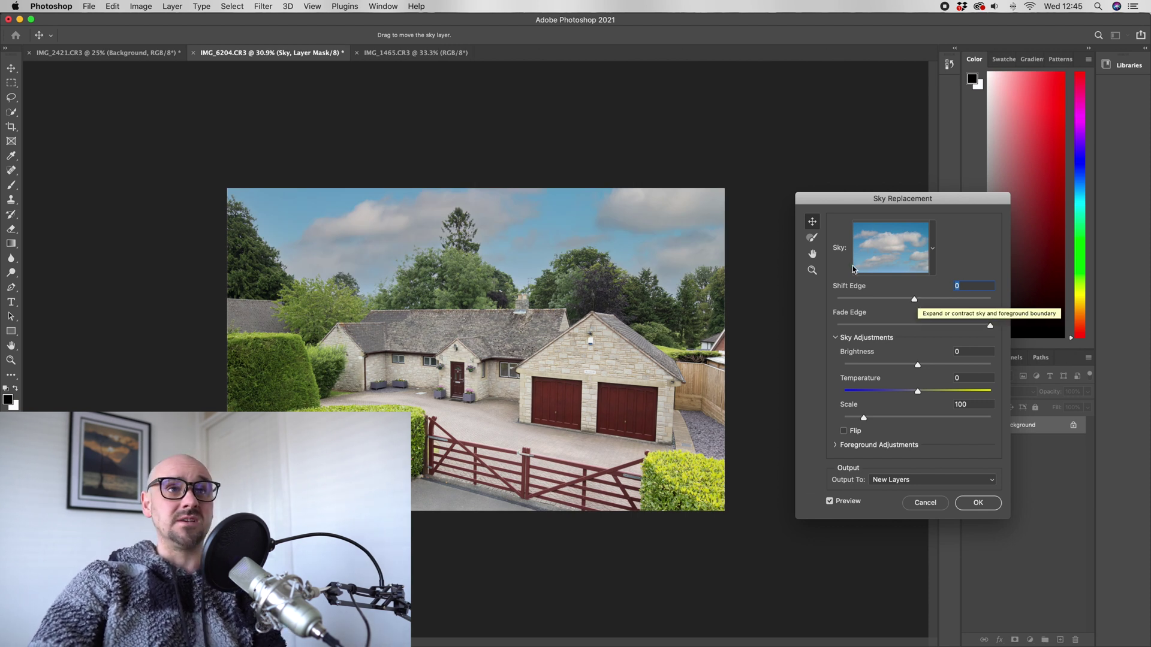
click(932, 247)
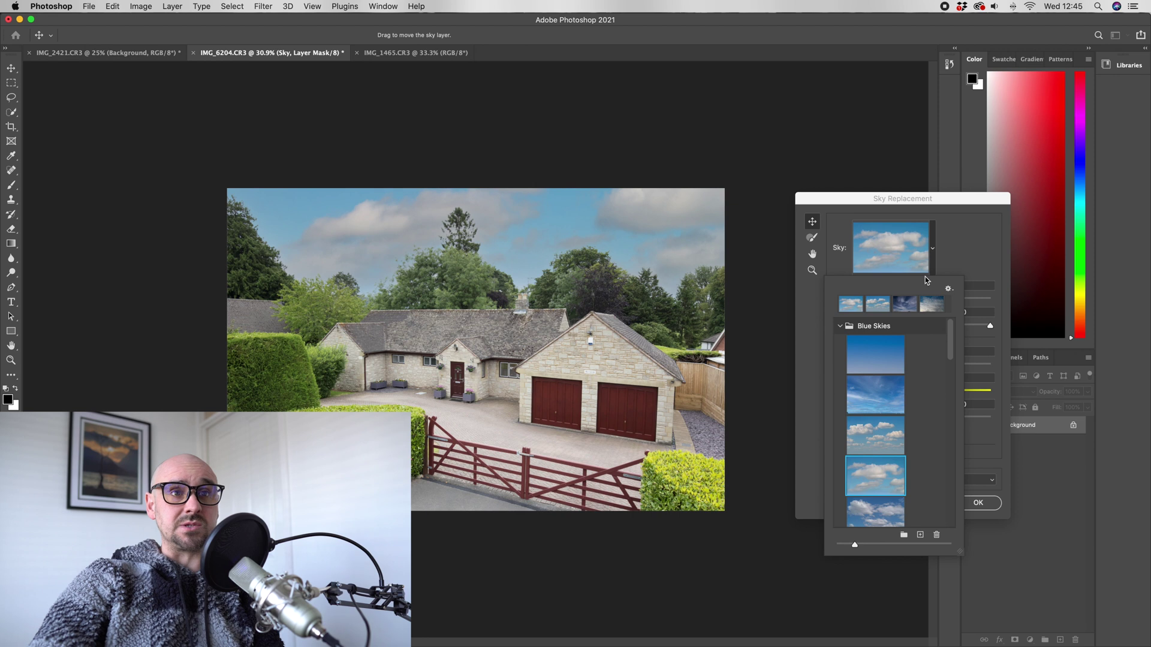
click(888, 362)
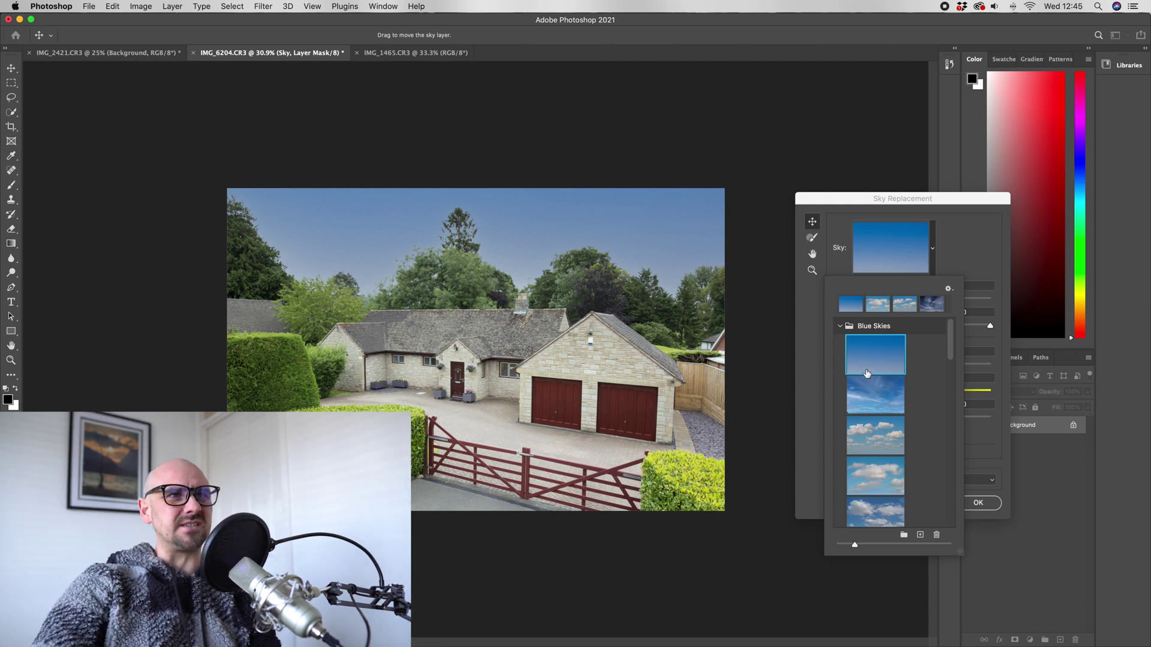
click(874, 398)
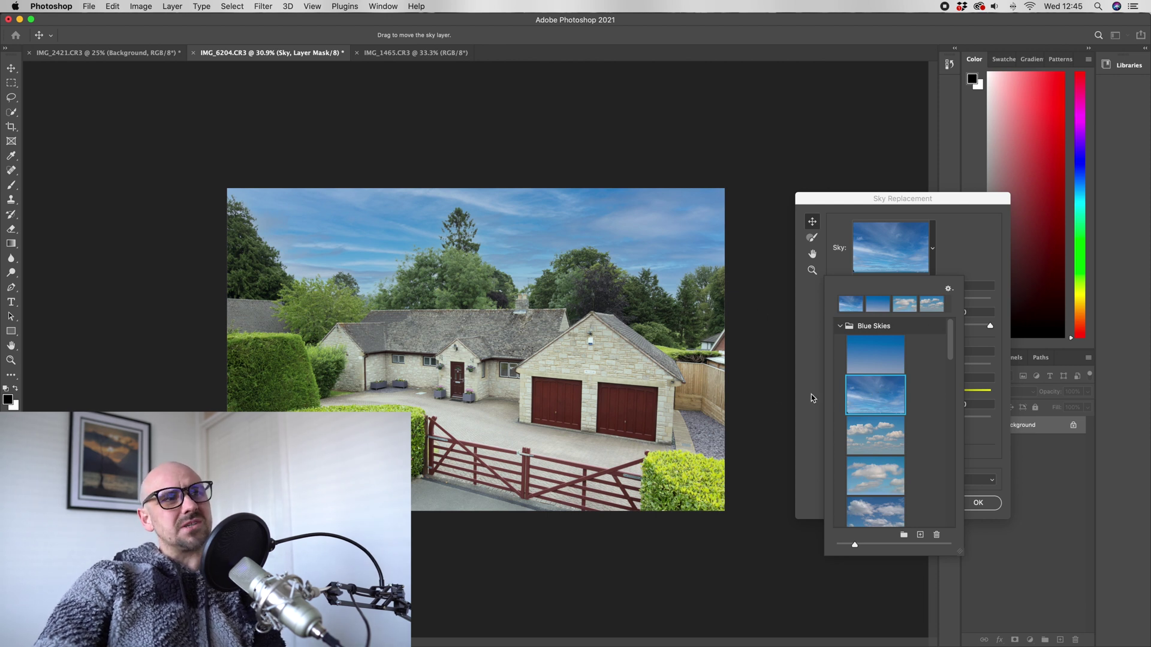
click(873, 438)
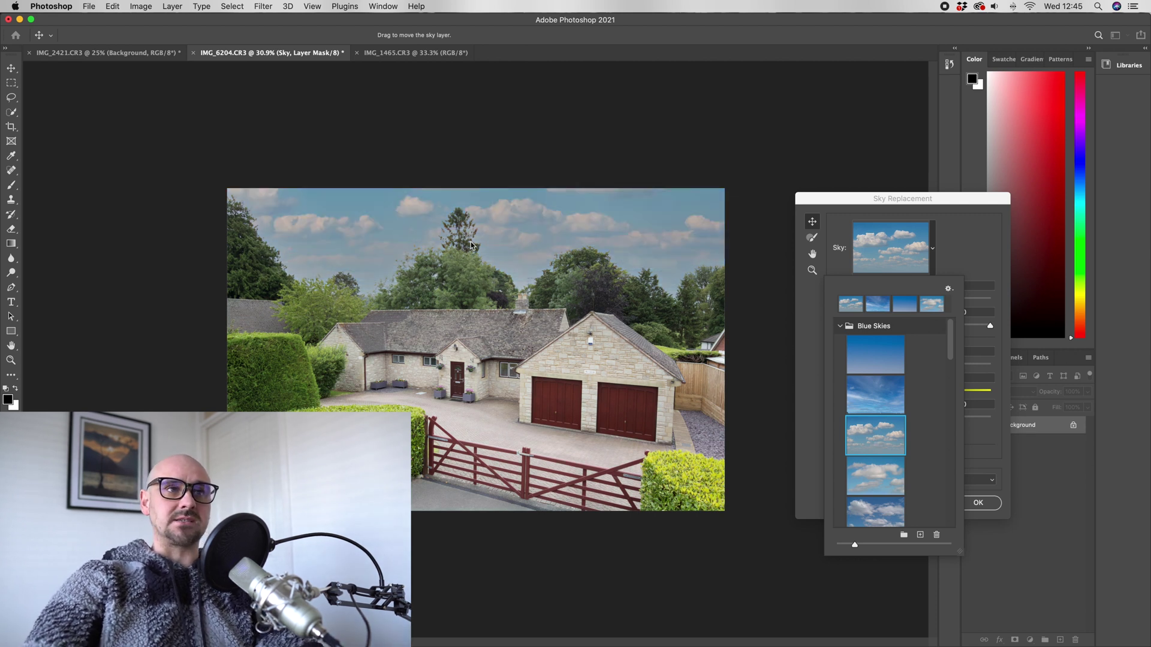
Examine up close how the replacement sky blends around the conifer and the treetops behind the bungalow
scroll(469, 257, up, 5)
scroll(461, 266, up, 8)
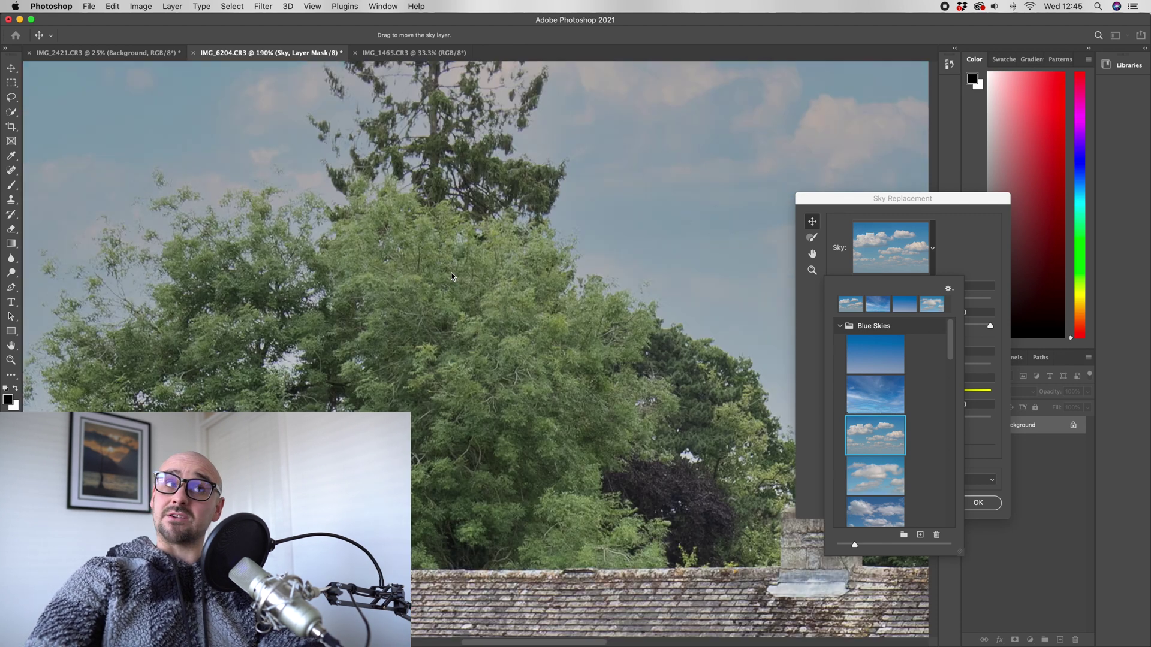
scroll(441, 300, up, 3)
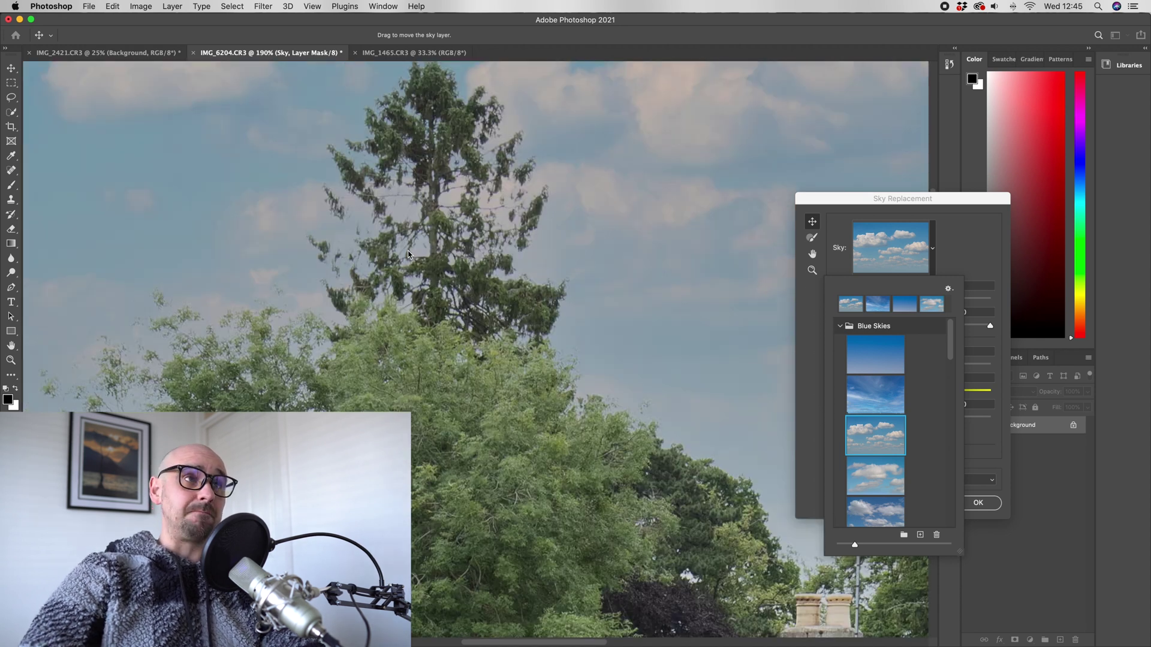
scroll(427, 294, down, 3)
scroll(426, 270, down, 3)
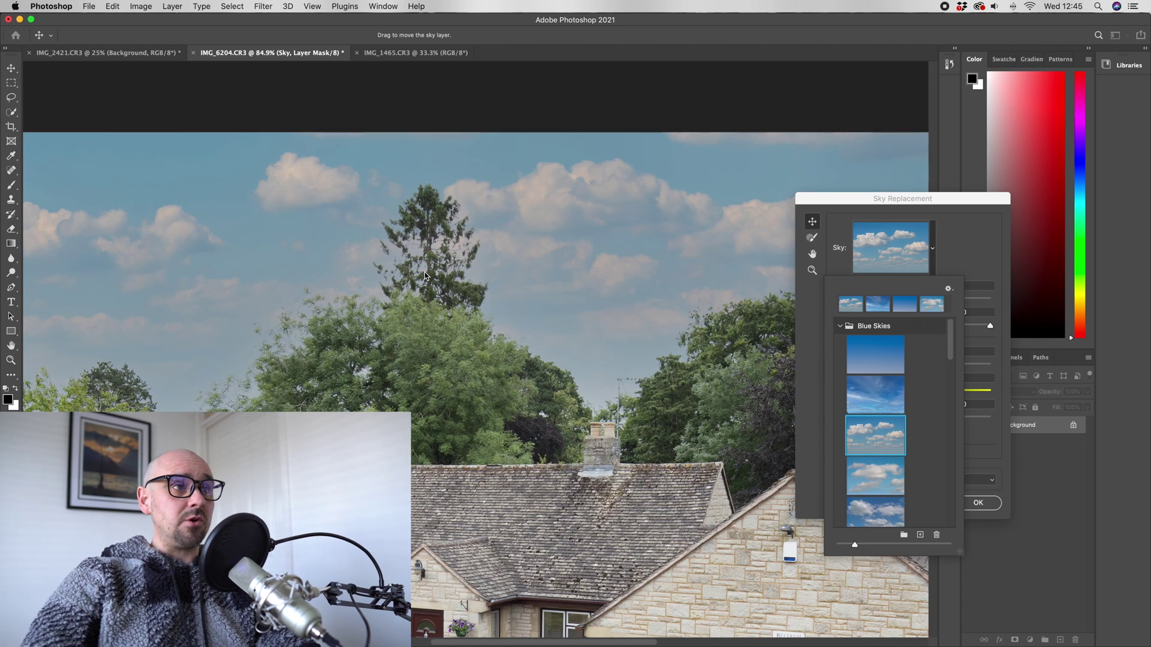
scroll(425, 272, down, 3)
scroll(428, 242, up, 2)
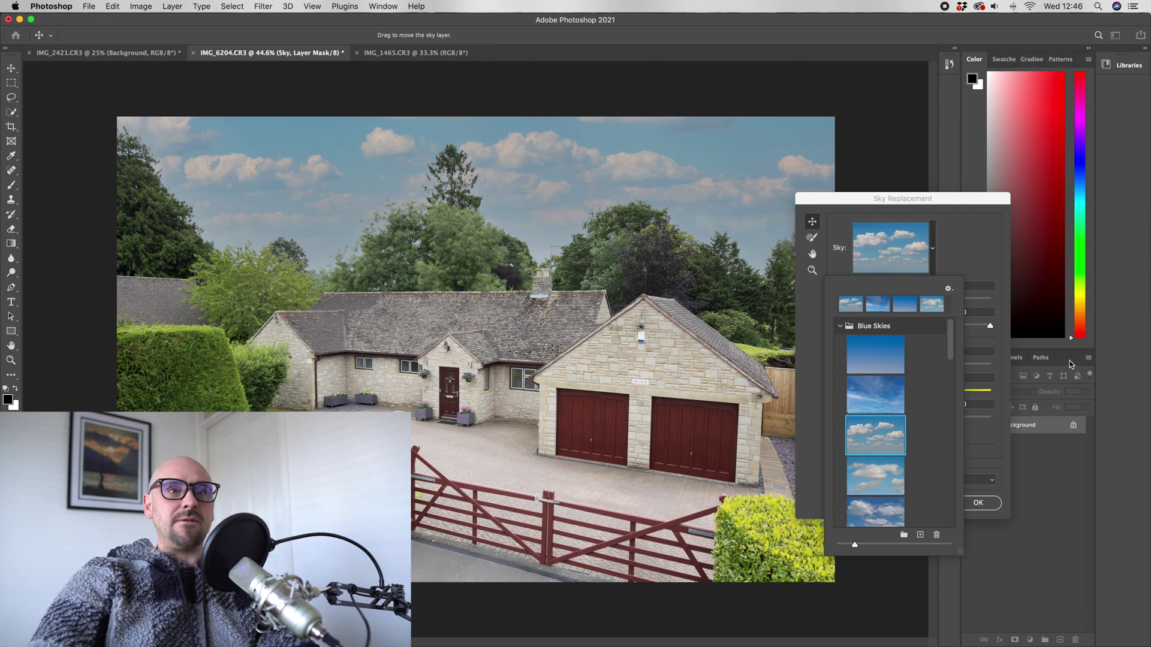
Compare the plain gradient Blue Skies preset around the treetops with the third preset, and reselect the third
click(887, 346)
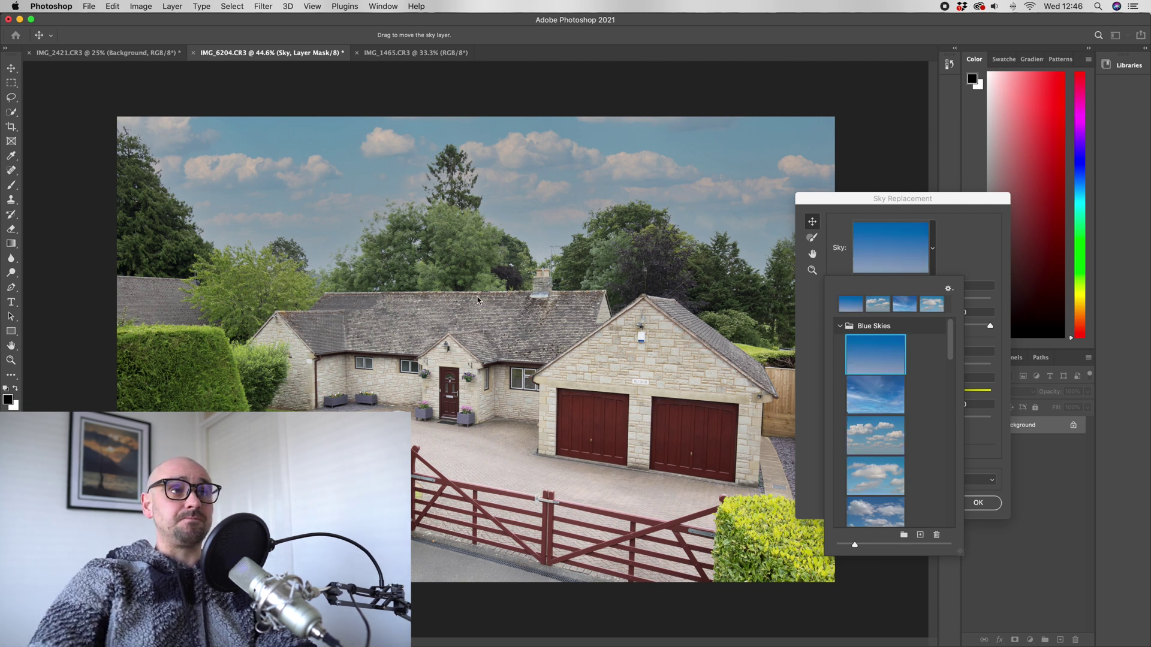
scroll(444, 186, up, 5)
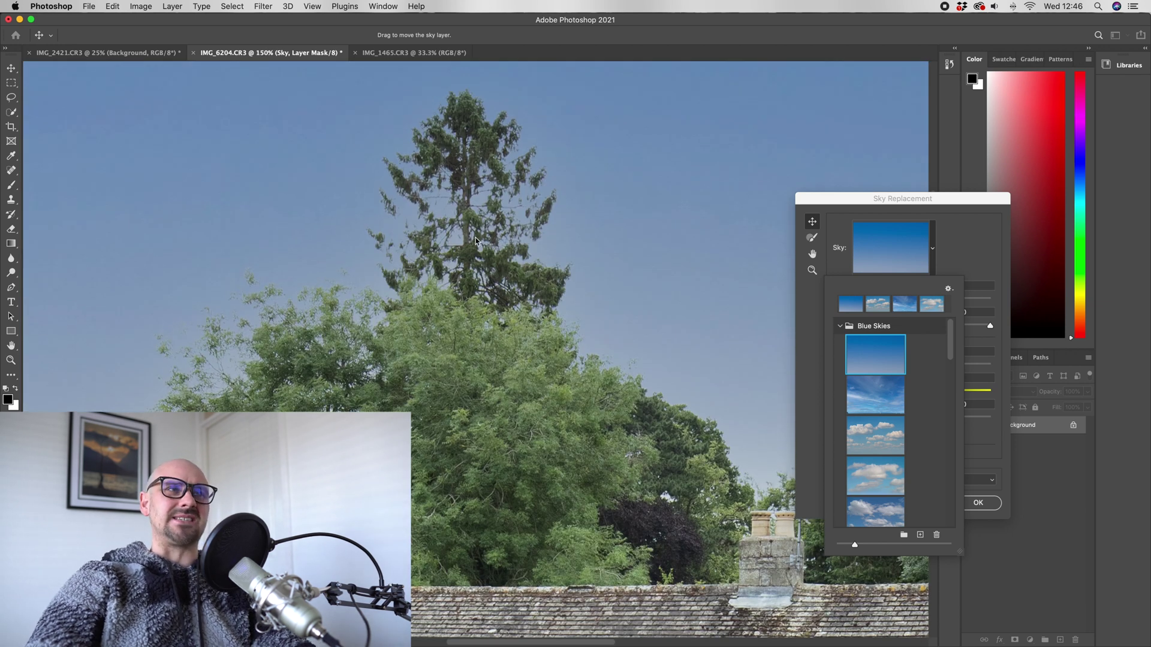
scroll(475, 241, down, 1)
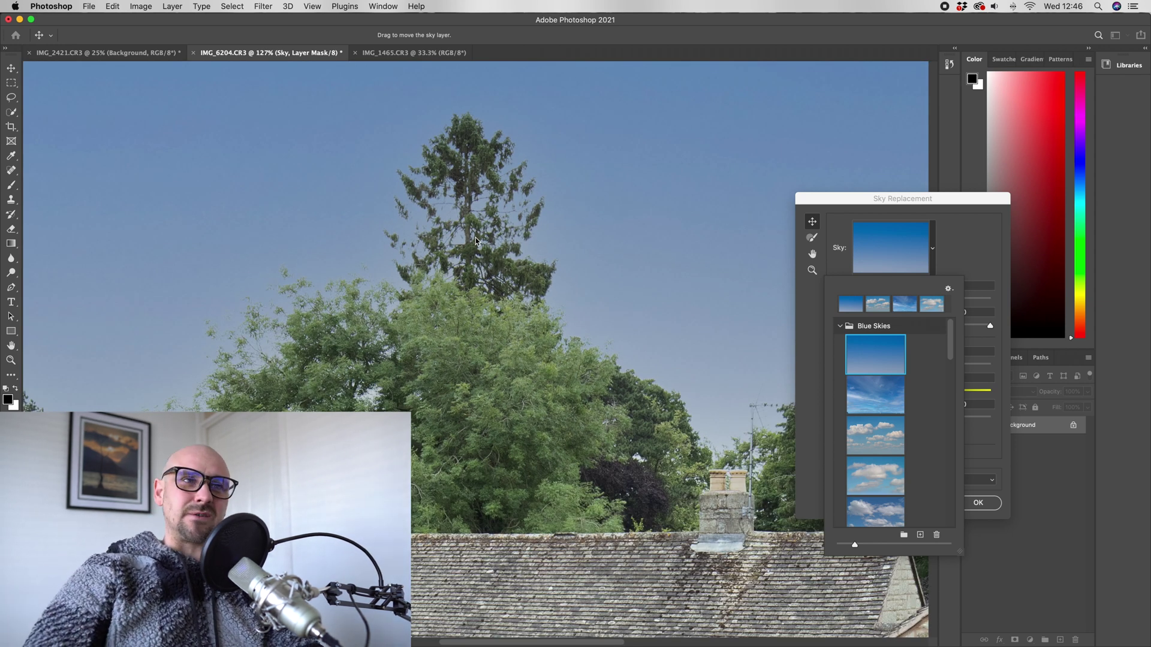
click(875, 442)
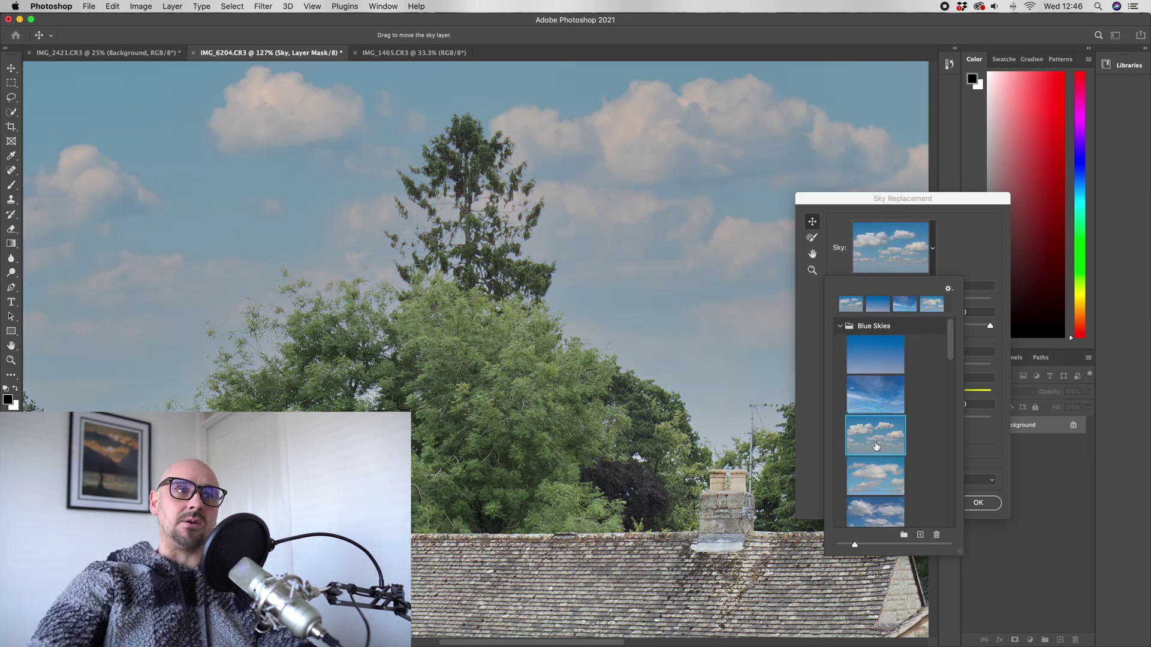
scroll(689, 371, down, 2)
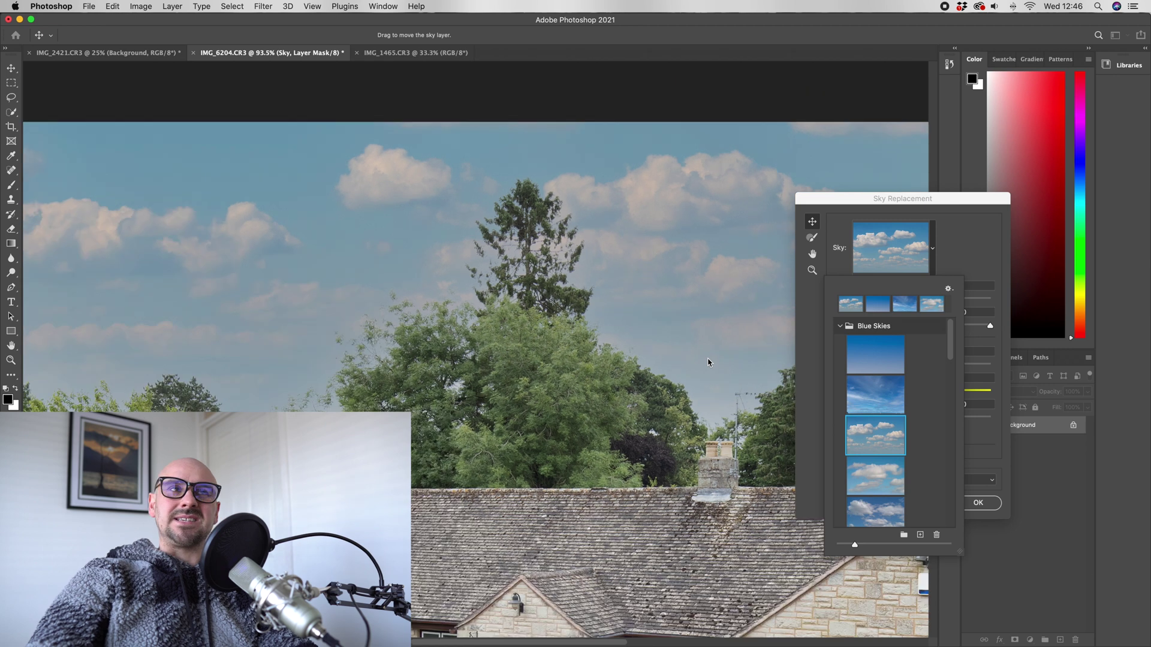
scroll(708, 362, down, 2)
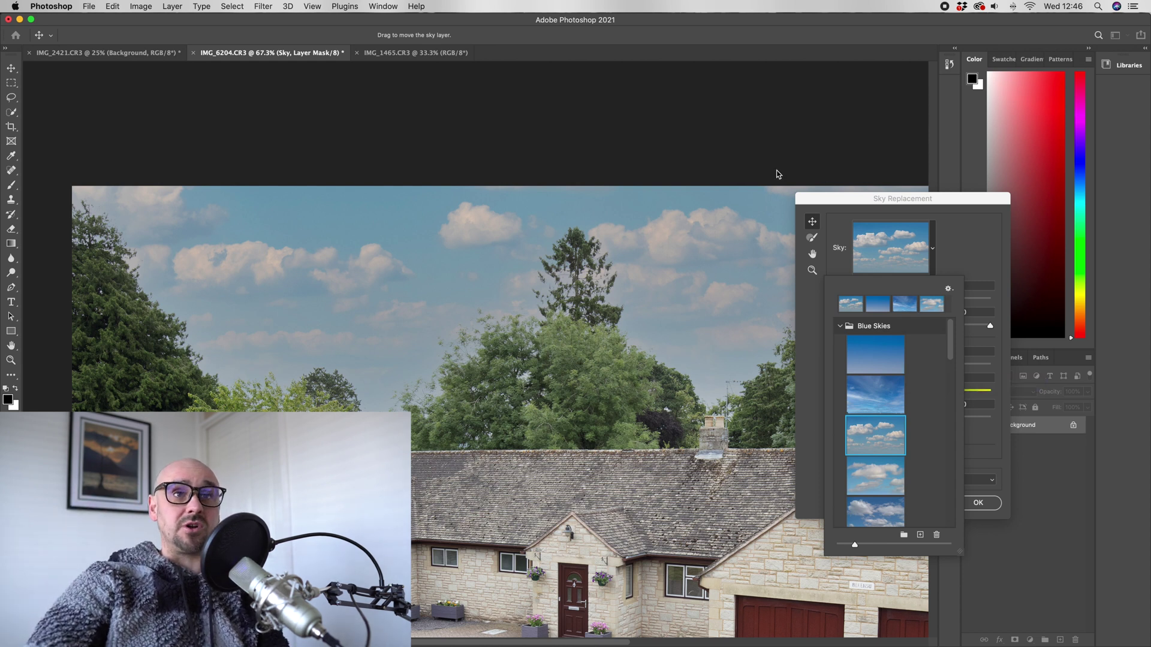
Set the replacement sky's brightness to 31 and temperature to -27, and apply it as new layers
drag(851, 198, 907, 198)
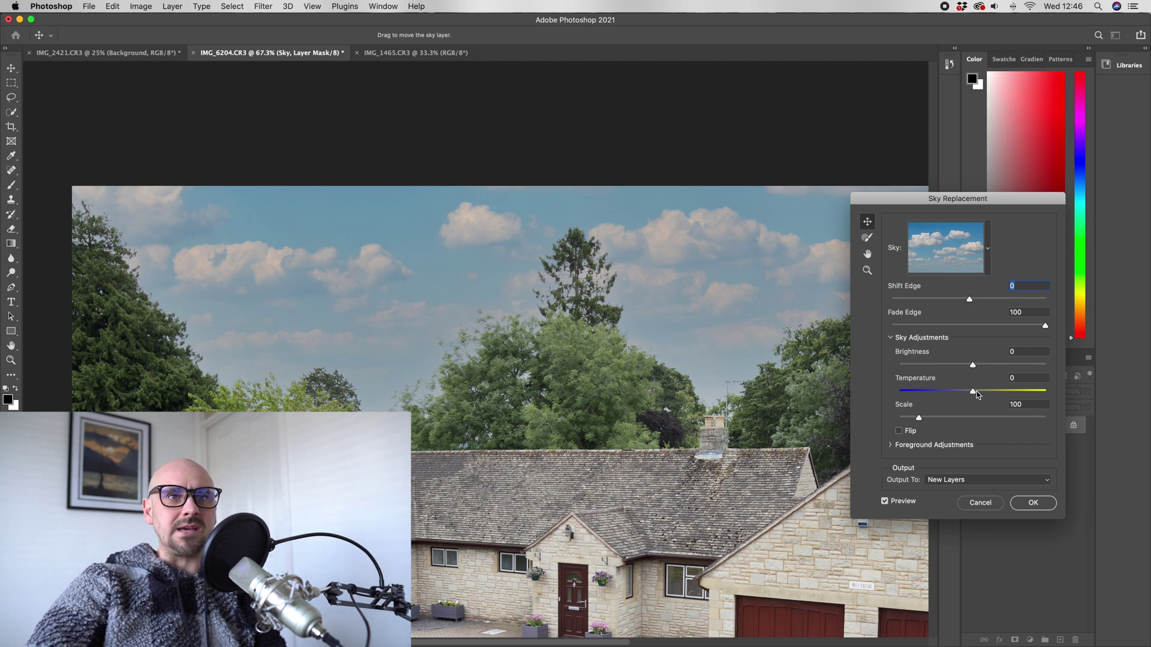
drag(973, 392, 996, 370)
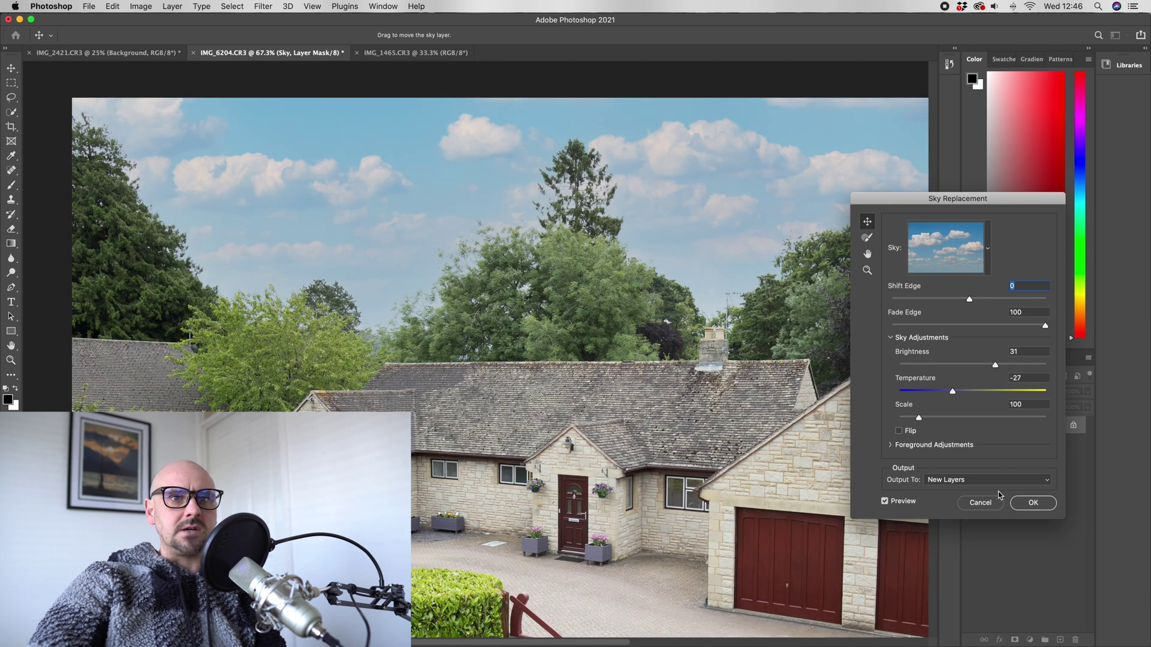
click(1033, 502)
key(c)
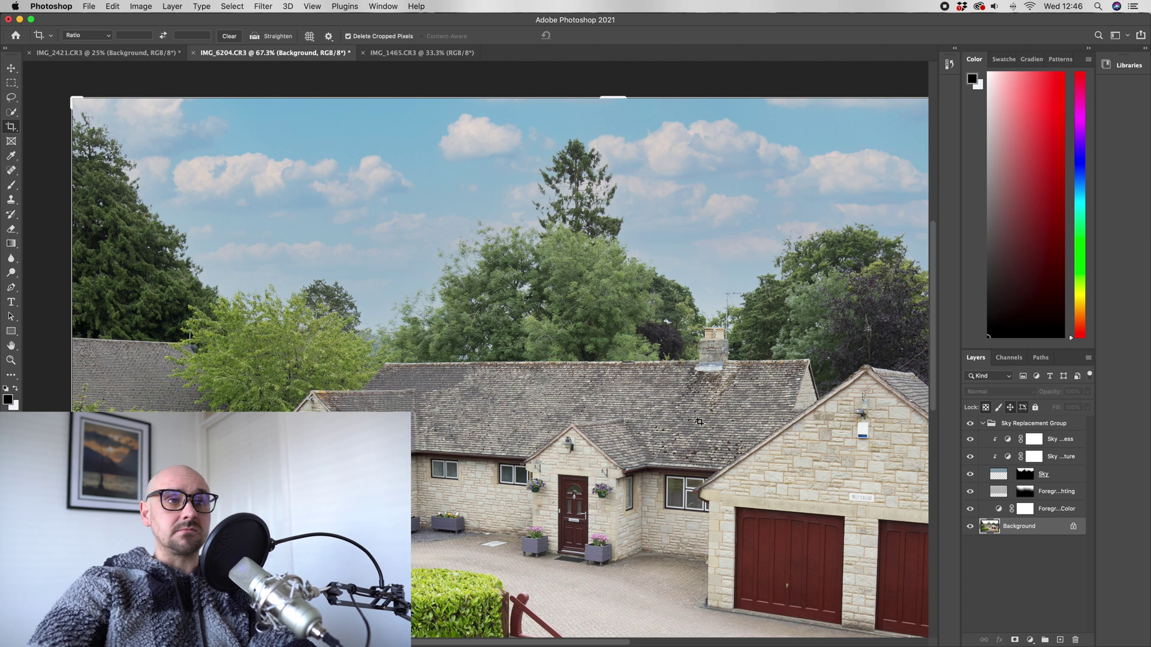
key(super+0)
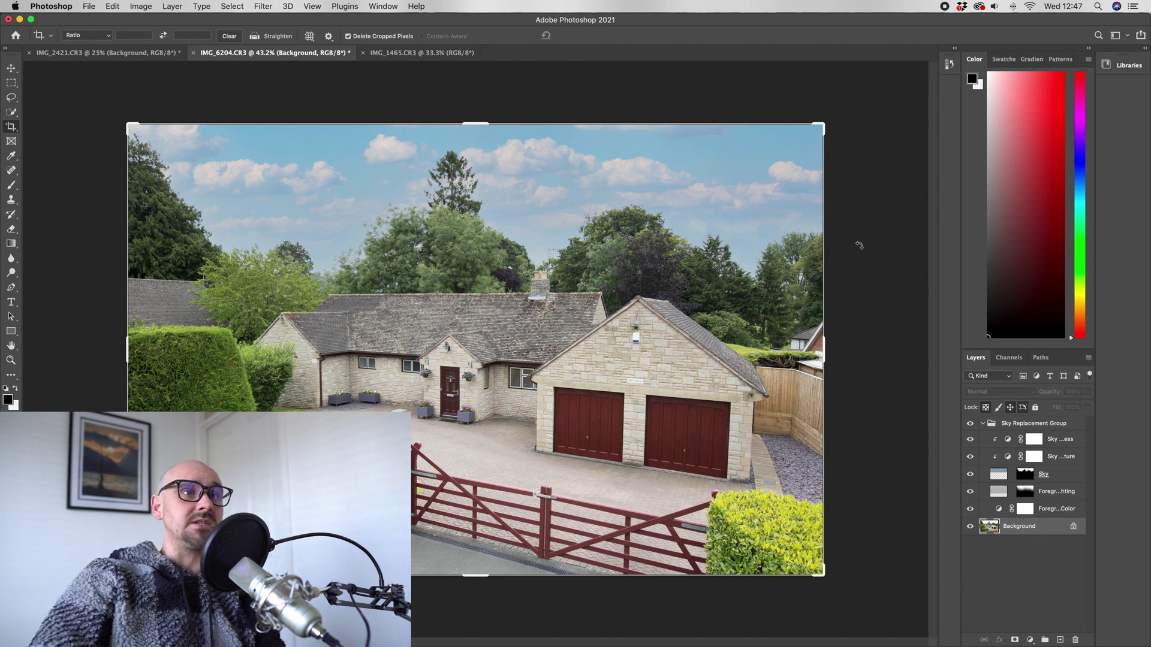
Switch to the IMG_1465.CR3 photo and commit a slight rotation with the Crop tool
click(398, 58)
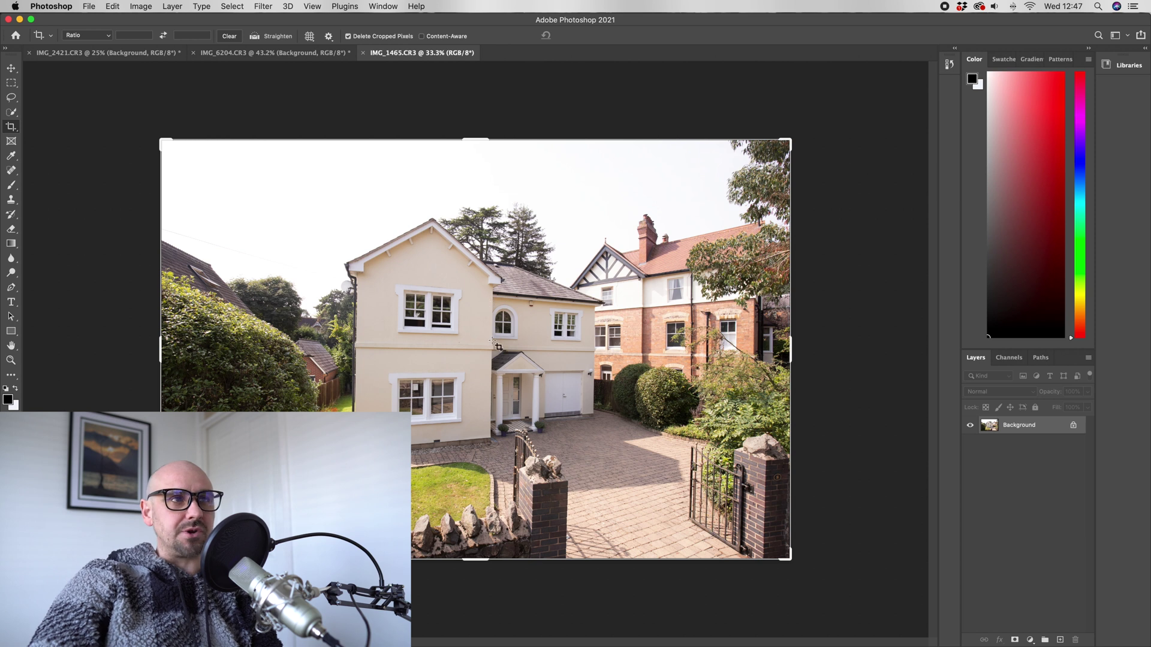
mouse_move(863, 332)
mouse_down()
mouse_move(846, 331)
mouse_move(847, 344)
mouse_move(856, 337)
mouse_up()
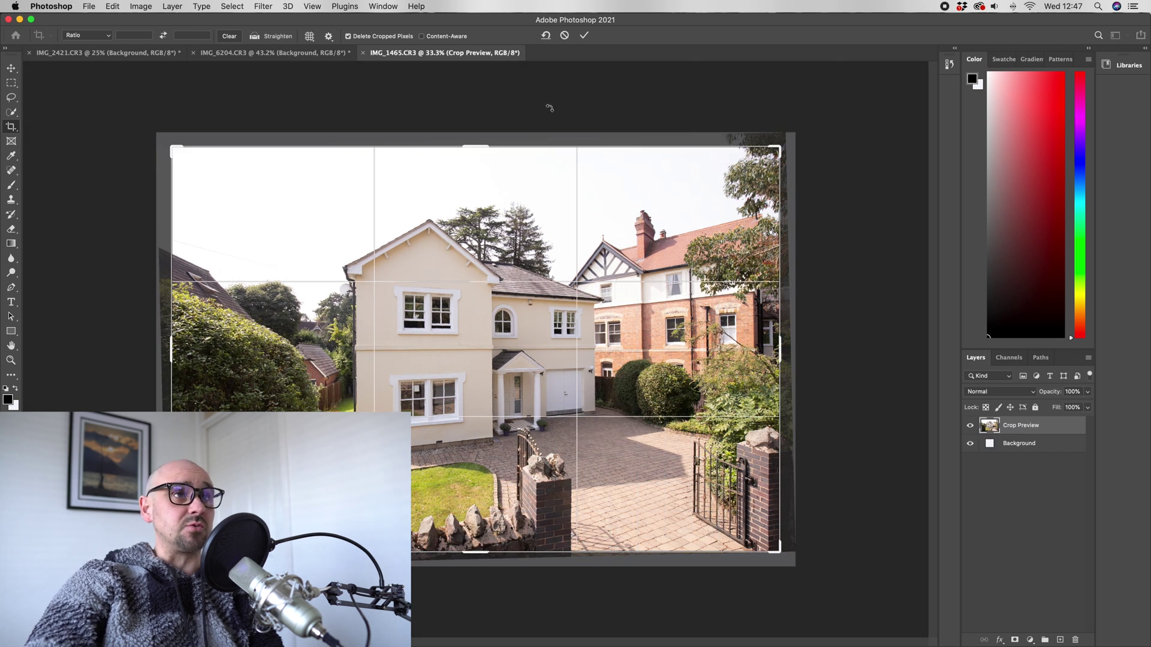
click(584, 36)
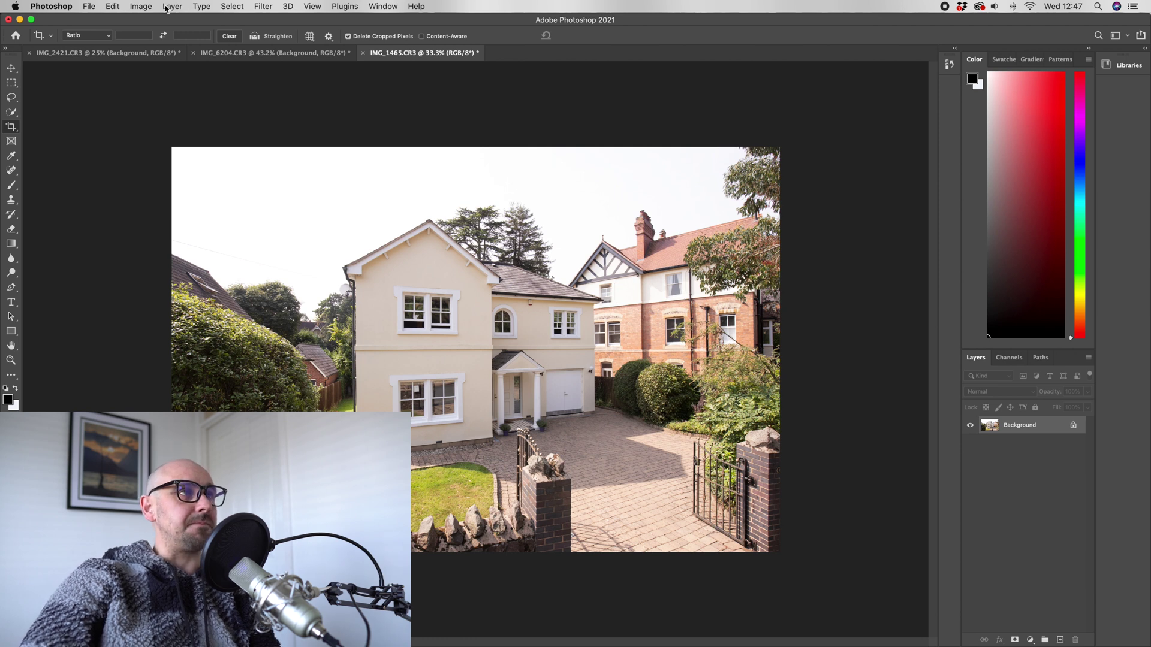
Start Sky Replacement on the cream house photo, compare the first two Blue Skies presets and choose the second, with wispy clouds
click(113, 6)
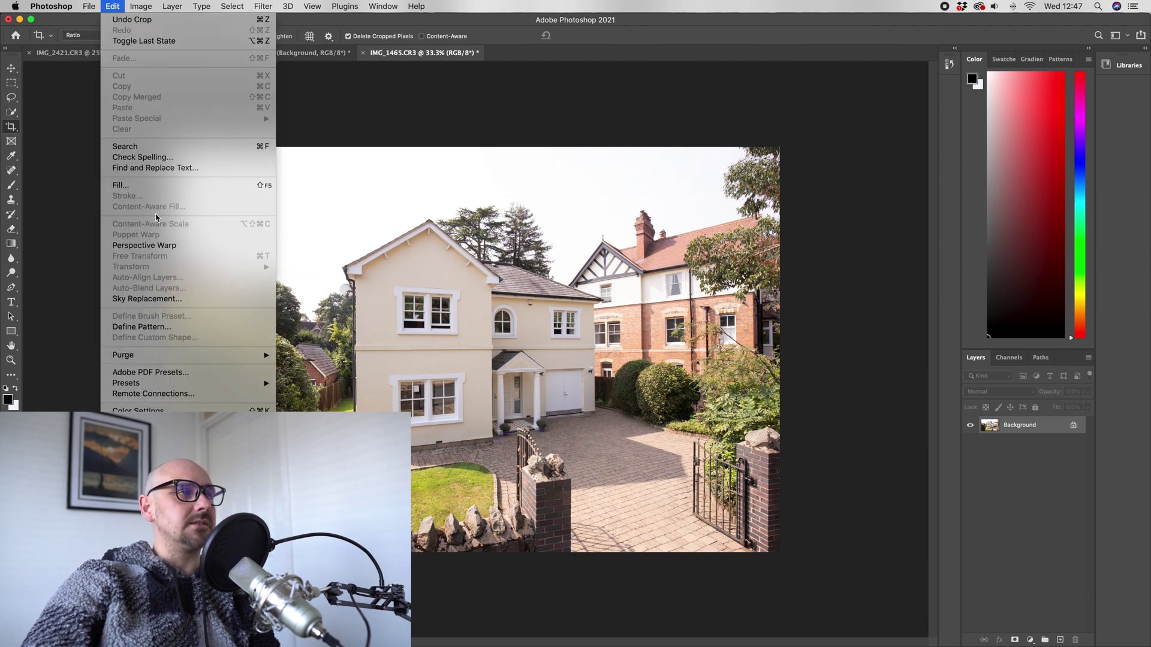
click(178, 300)
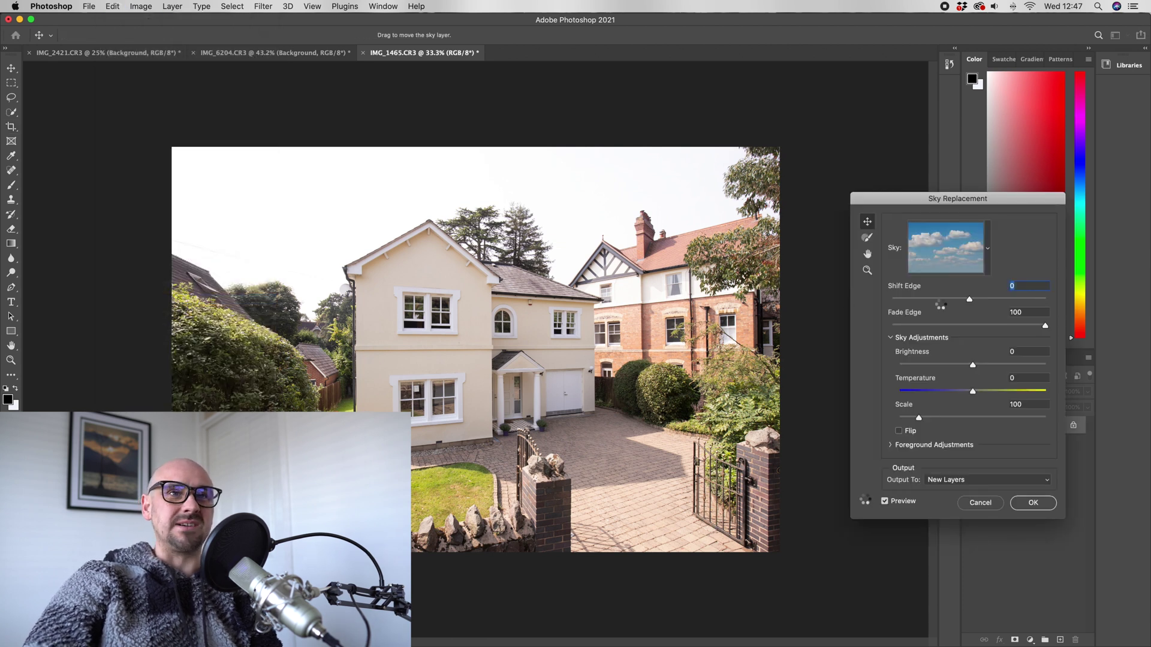
click(989, 250)
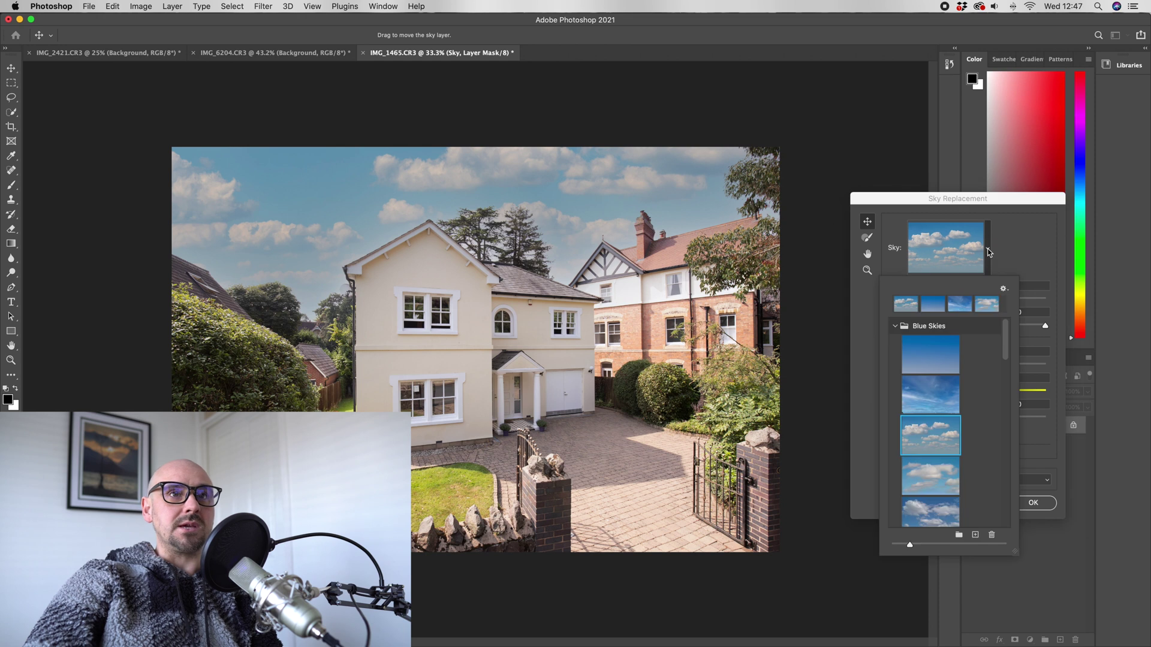
click(933, 360)
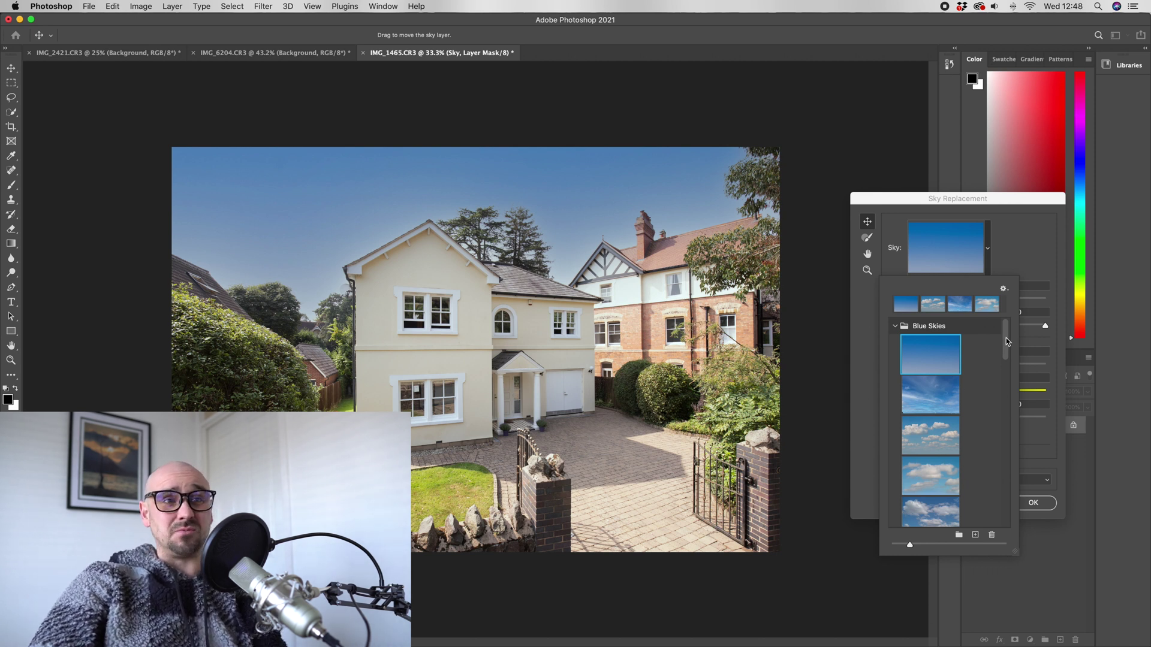
click(934, 400)
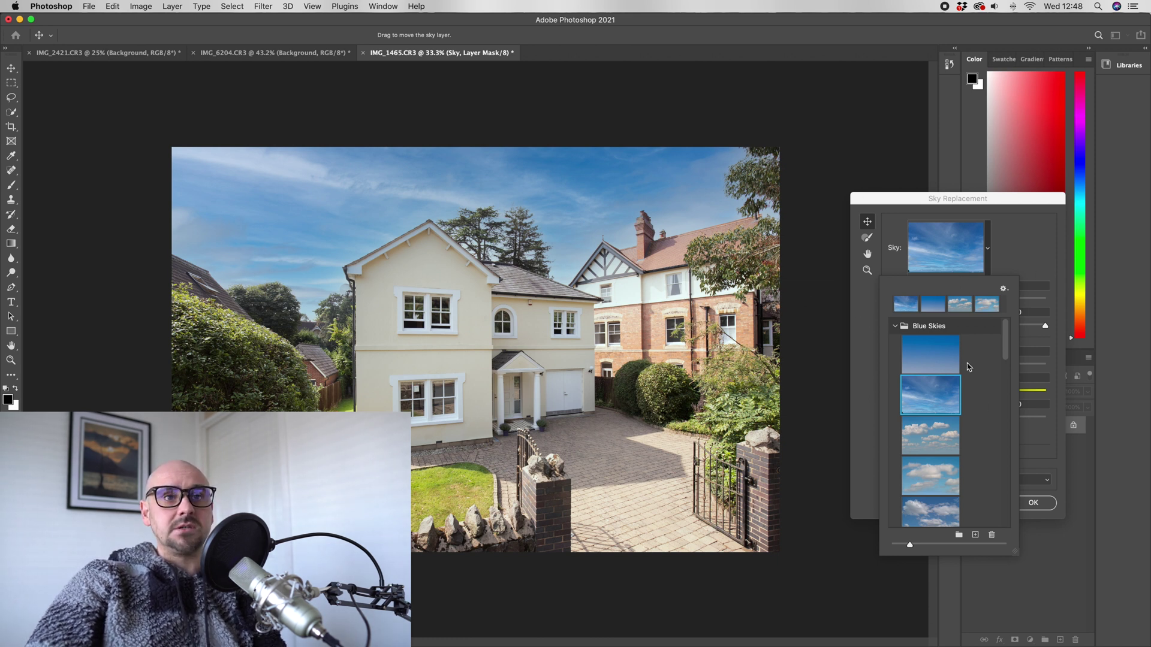
click(928, 387)
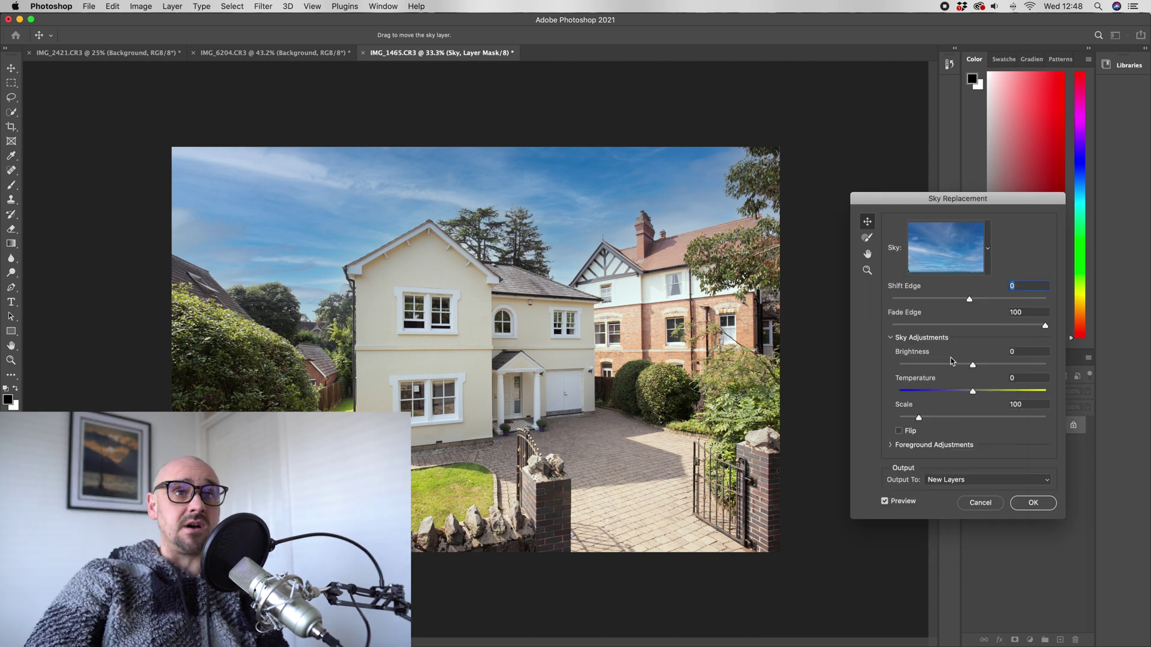
Set the replacement sky's Shift Edge to -29 and examine the cream house's gable and roofline up close
drag(973, 301, 947, 301)
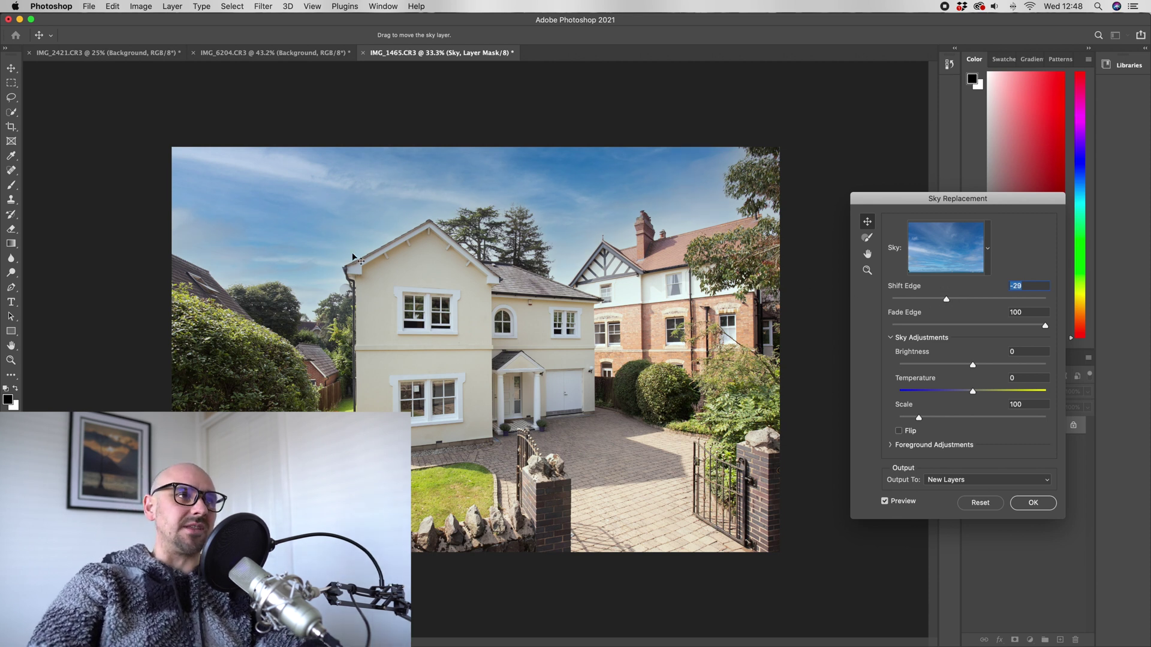
scroll(365, 269, up, 3)
scroll(369, 279, up, 2)
scroll(497, 296, down, 1)
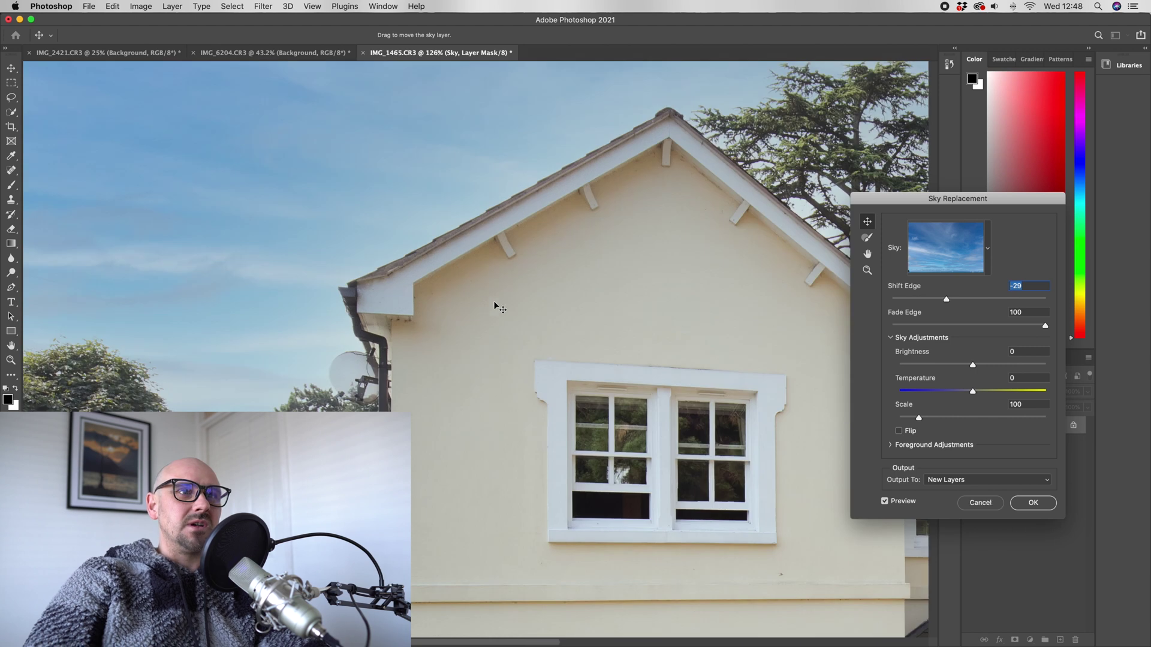
scroll(549, 281, up, 1)
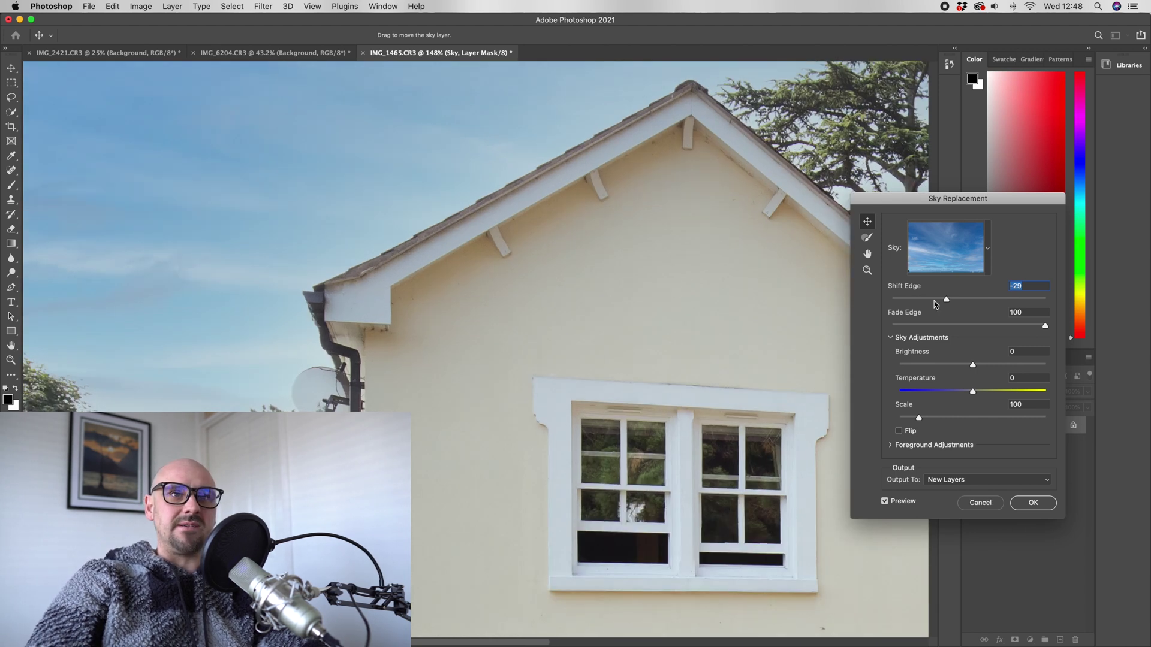
Compare Shift Edge values of -76 and 100 along the roofline, settle on -75, and apply the sky as new layers
click(909, 303)
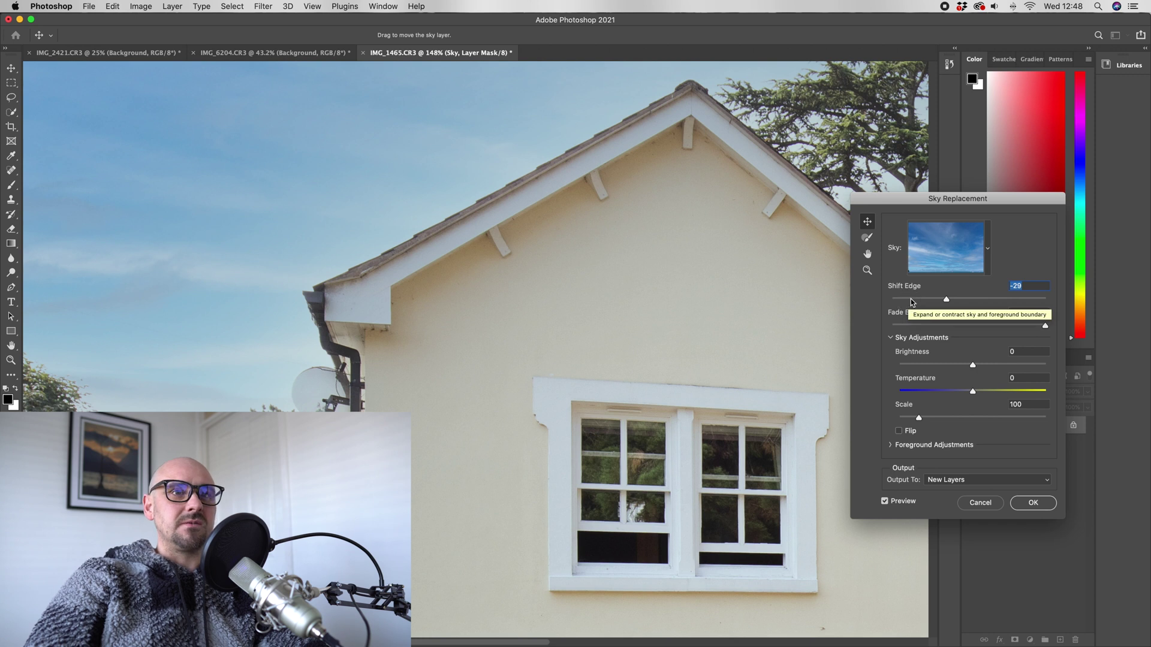
click(911, 299)
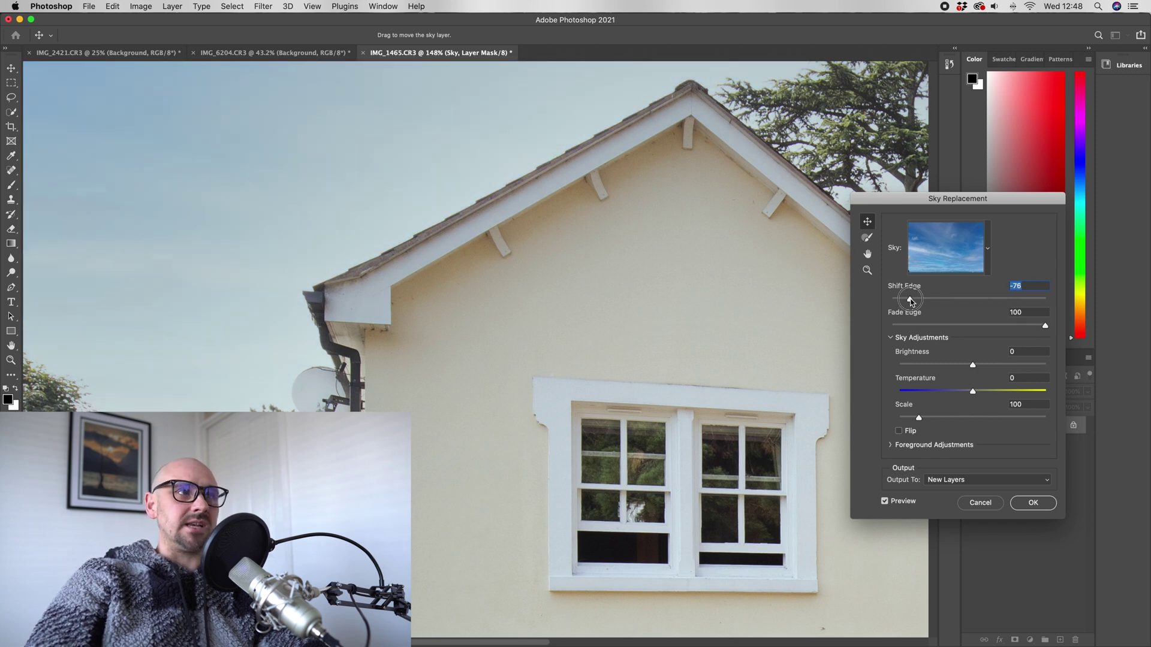
drag(911, 300, 1097, 308)
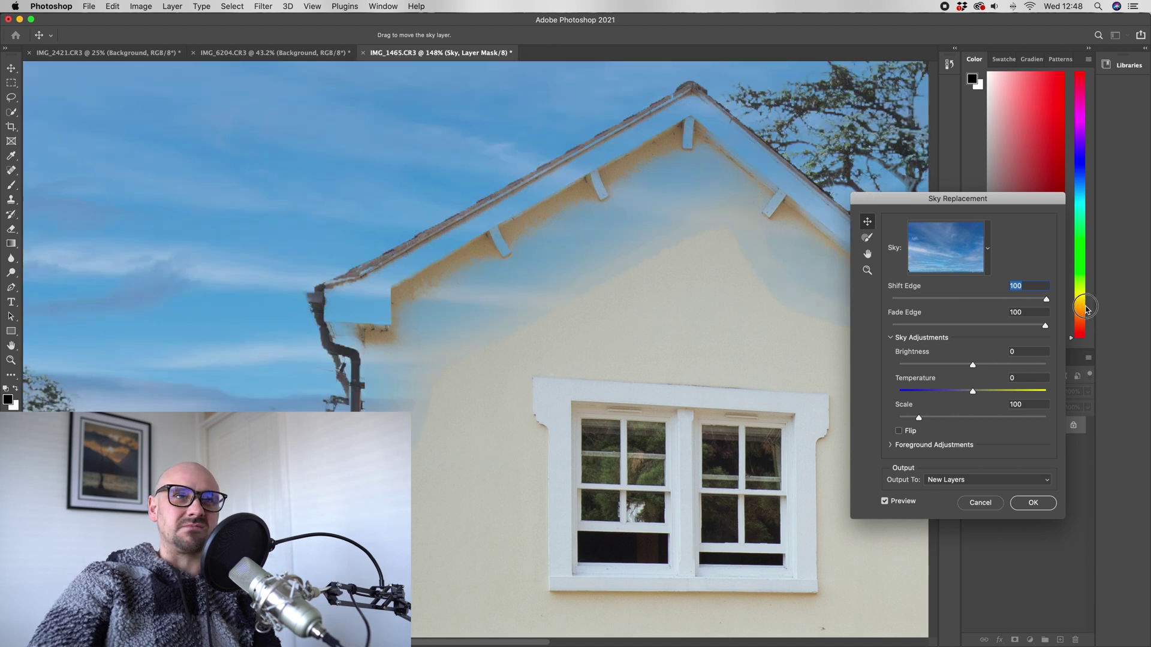
drag(1087, 308, 911, 305)
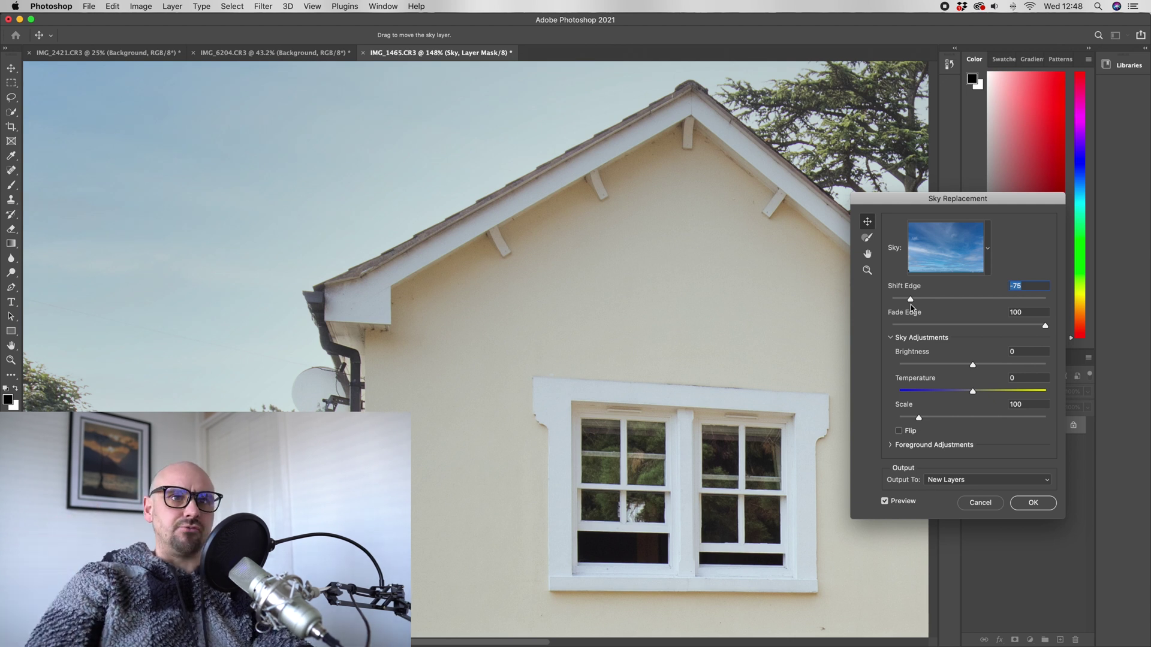
click(1049, 506)
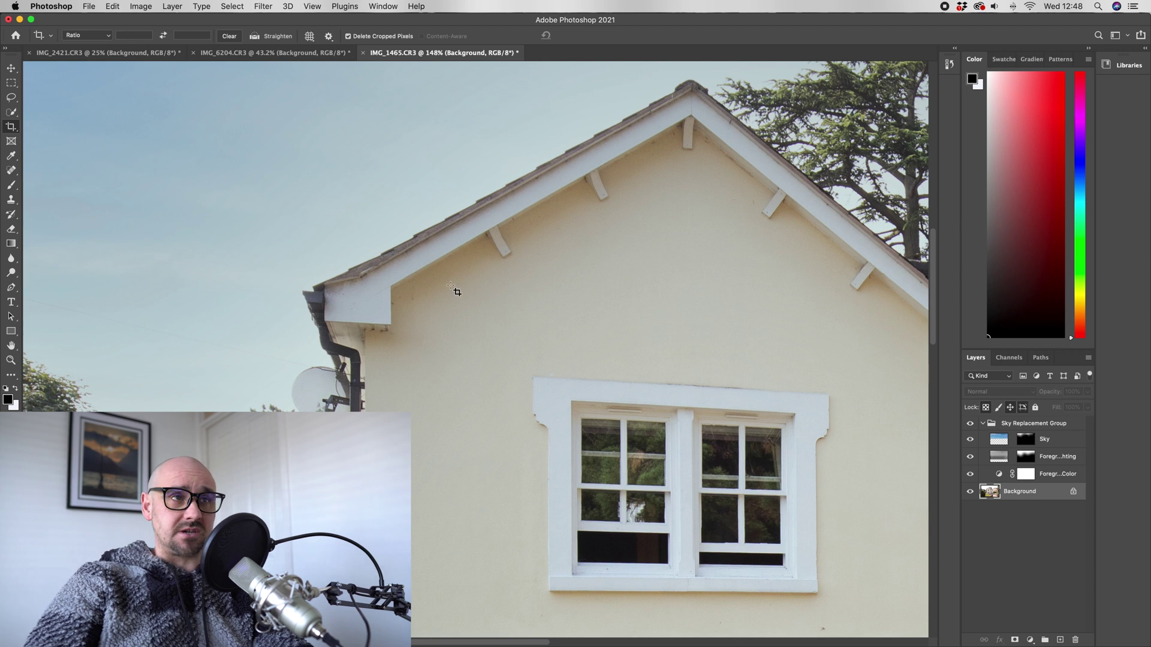
Start Sky Replacement again on the cream house photo with the whole image in view, and set Fade Edge to 66
scroll(456, 292, down, 4)
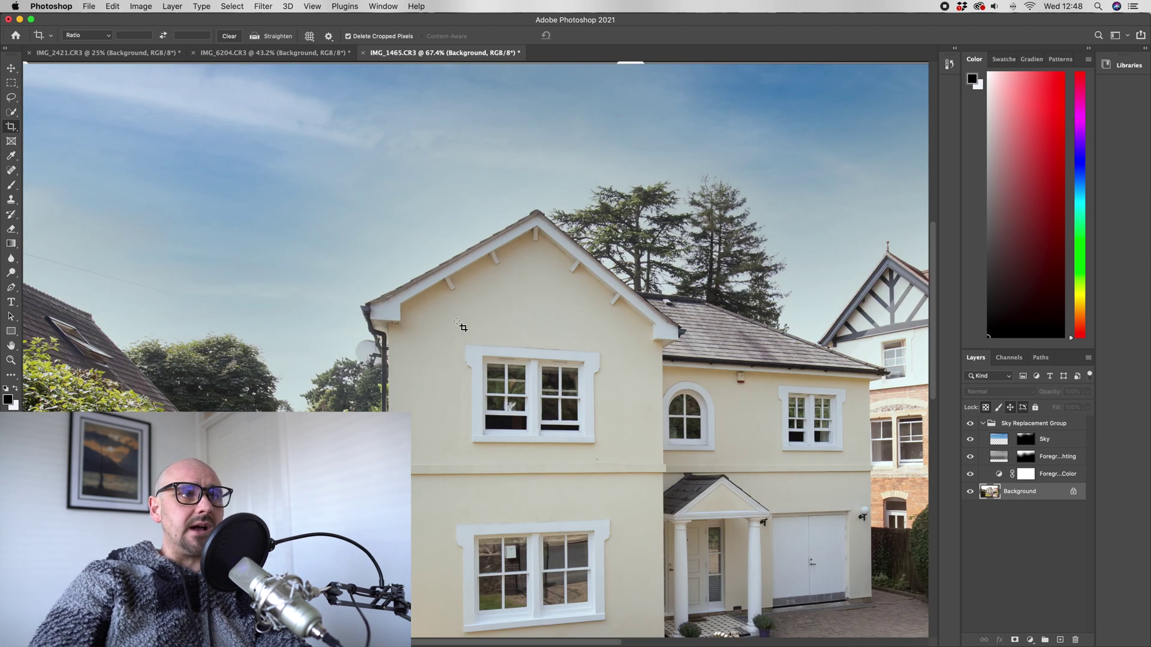
scroll(459, 323, down, 4)
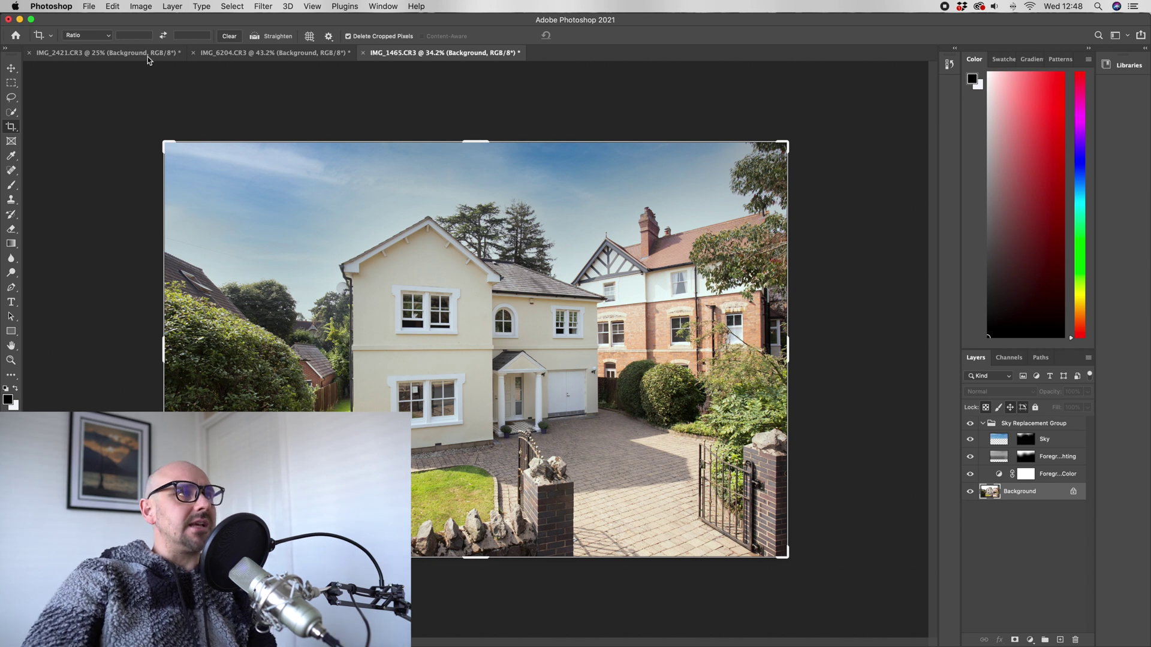
click(112, 6)
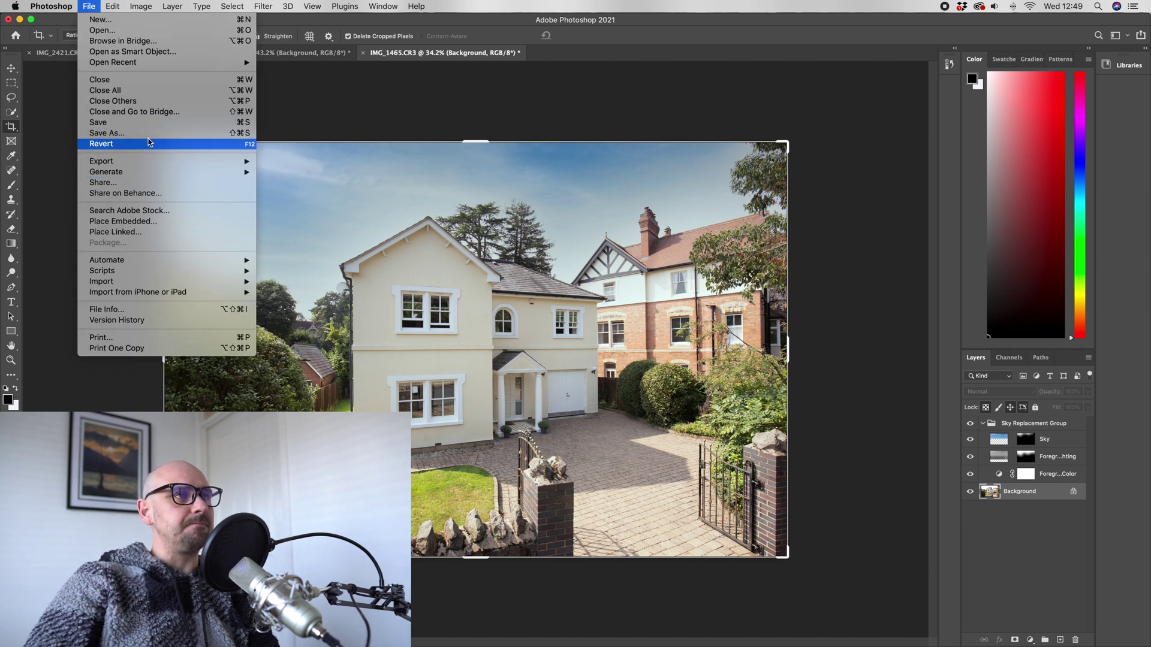
mouse_move(113, 6)
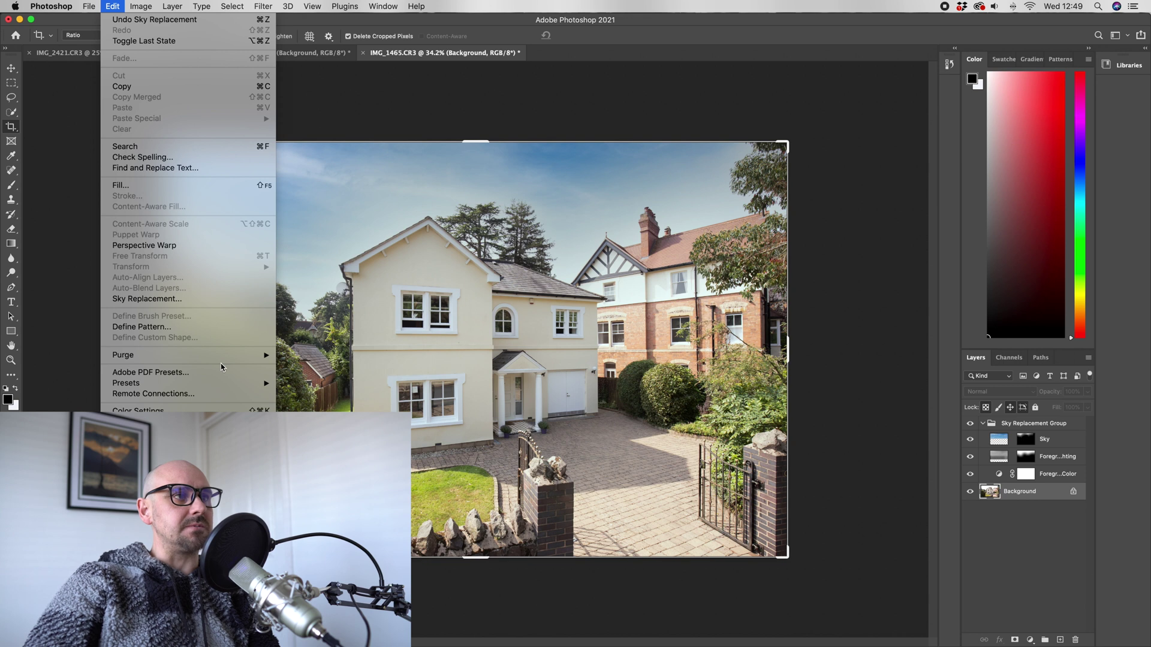
click(206, 298)
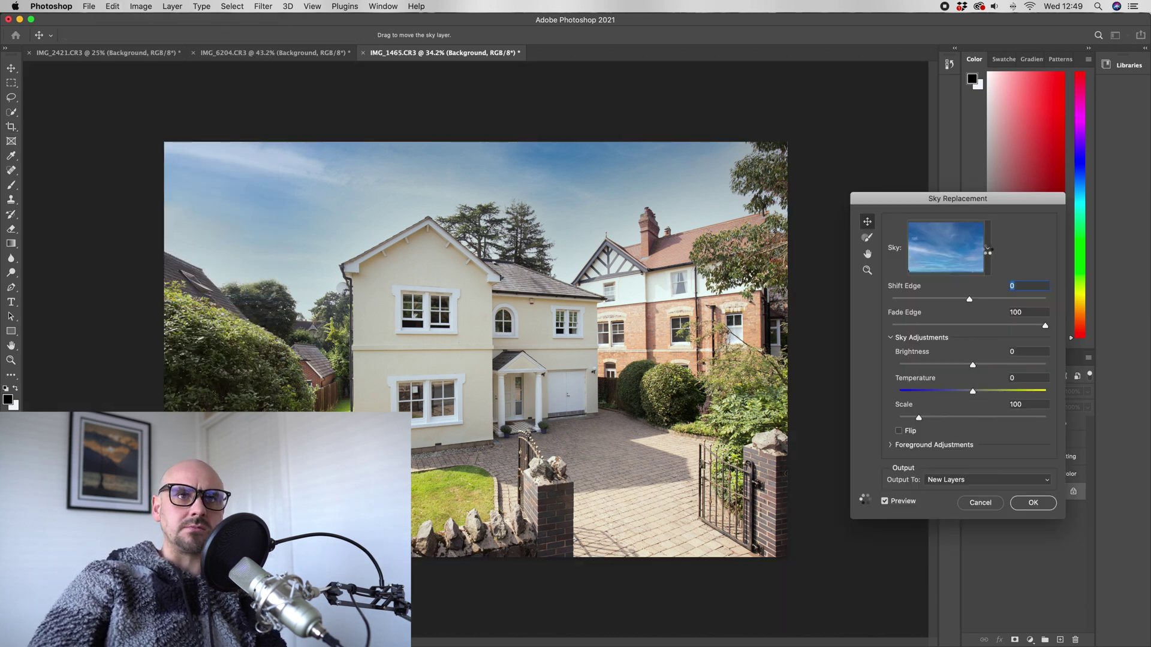
click(987, 251)
click(968, 322)
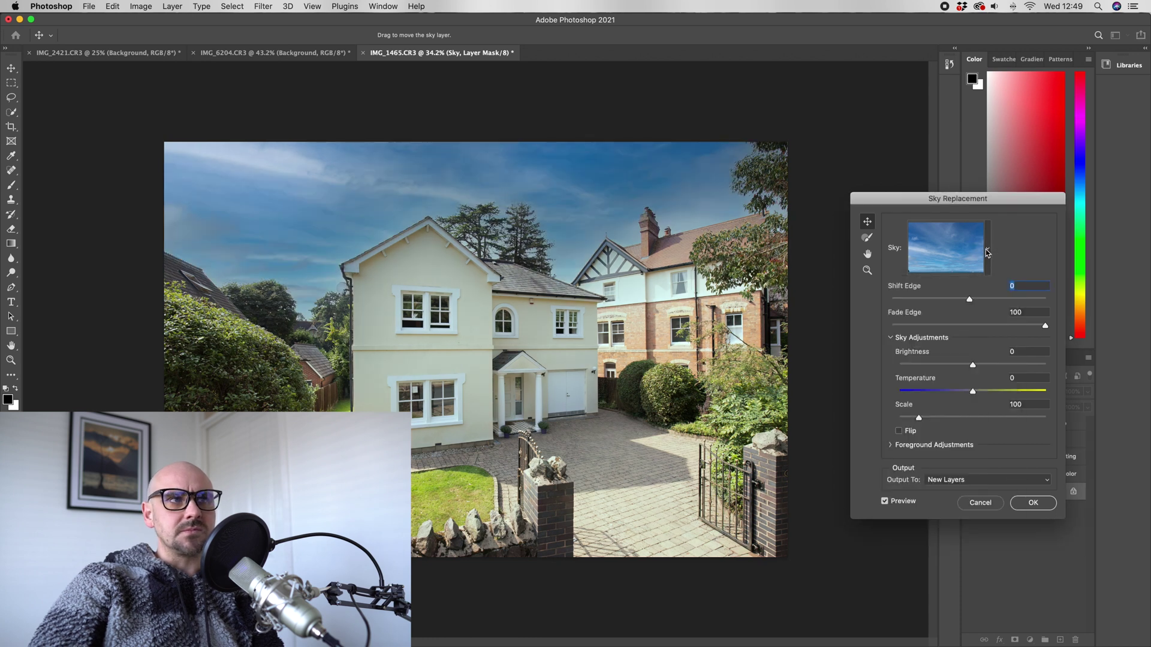
drag(1048, 327, 986, 325)
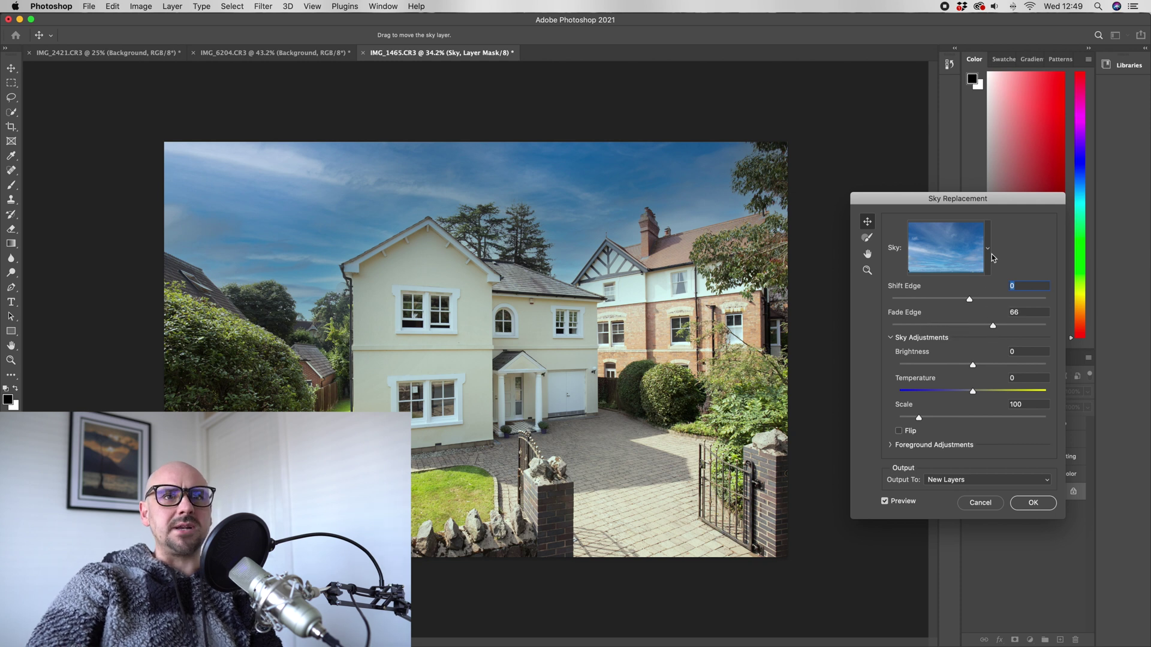
Compare the scattered-cloud and rippled-cloud sky presets, and choose the preset of white clouds directly above them in the list
click(988, 249)
scroll(937, 440, down, 2)
click(936, 452)
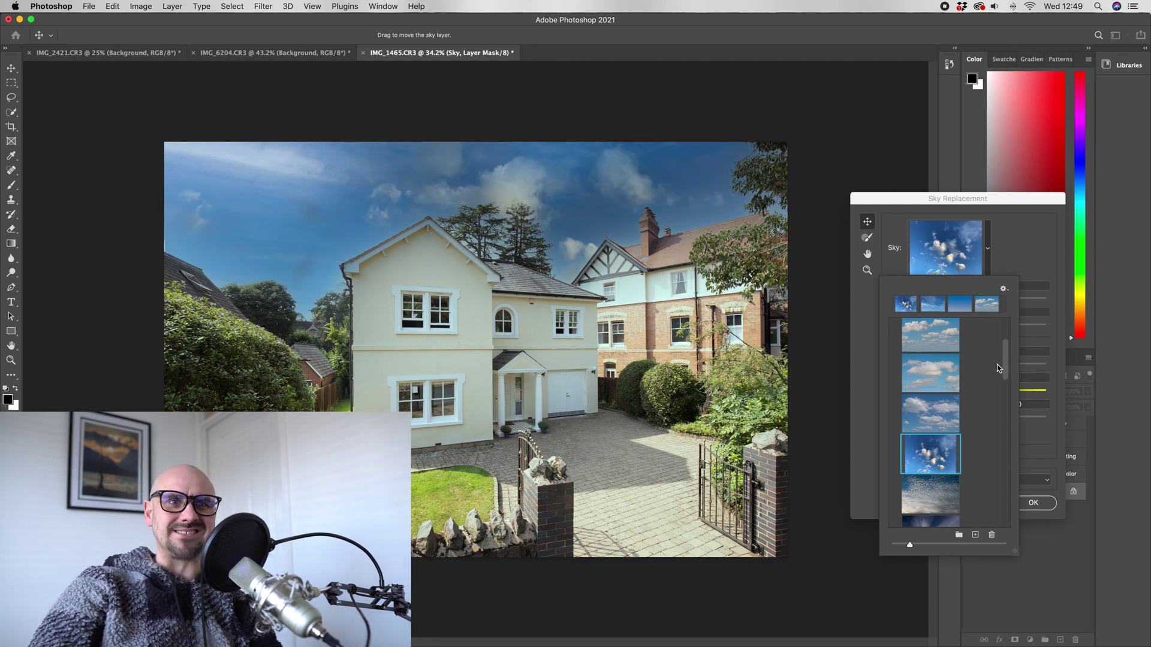
click(923, 484)
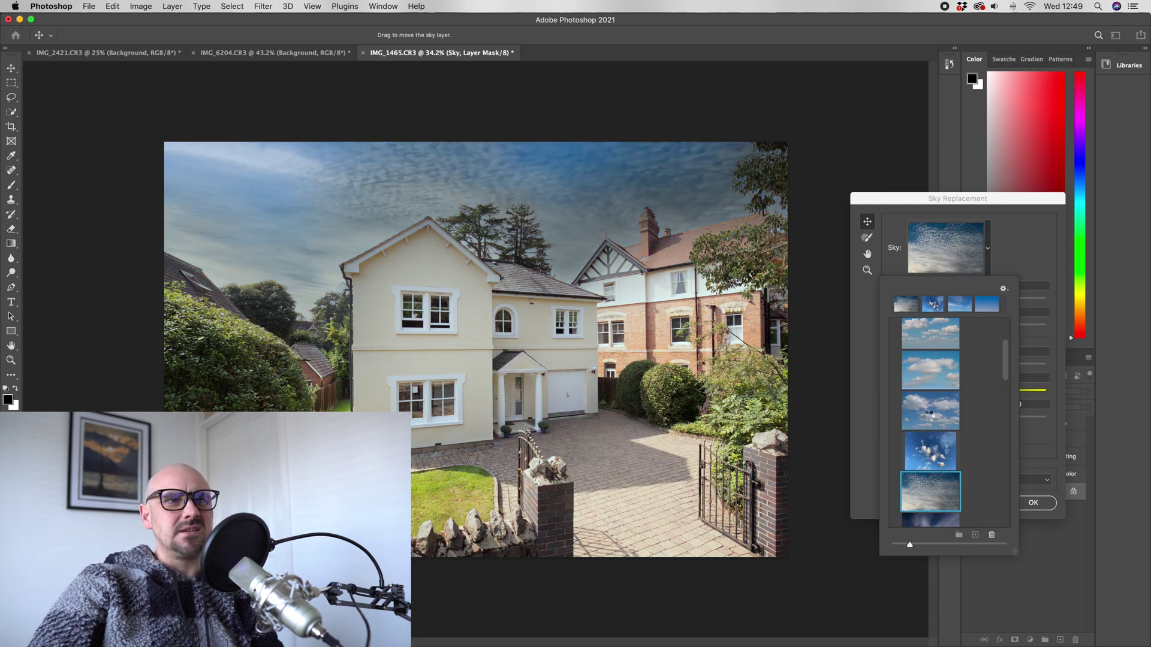
click(929, 419)
scroll(939, 423, up, 1)
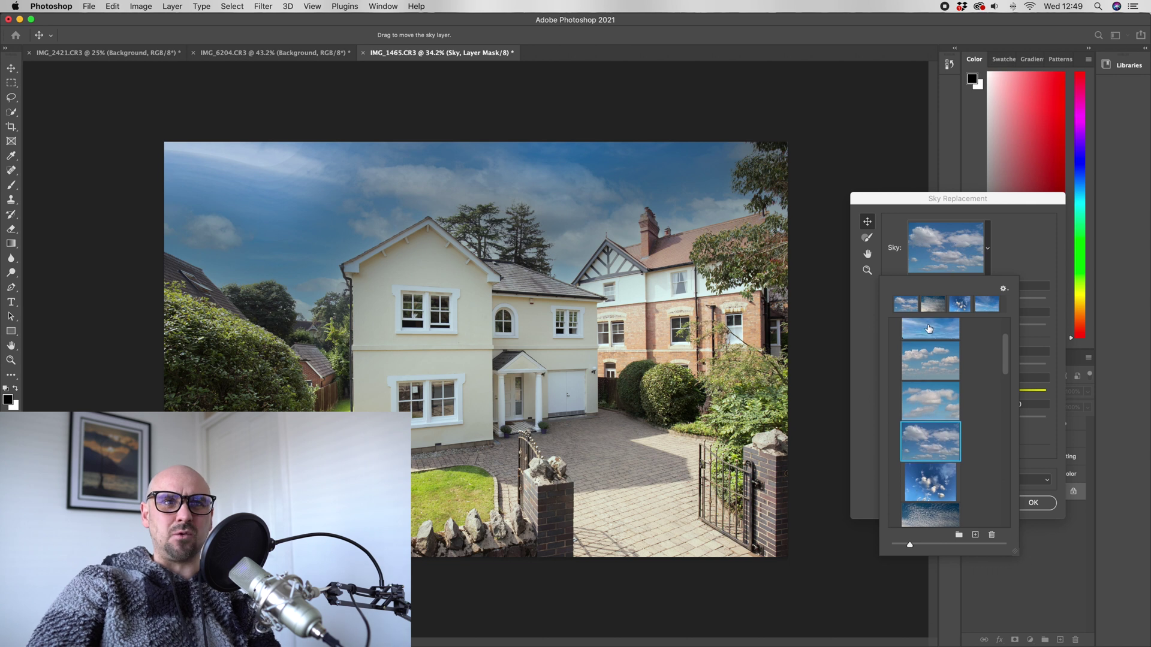
scroll(918, 423, up, 4)
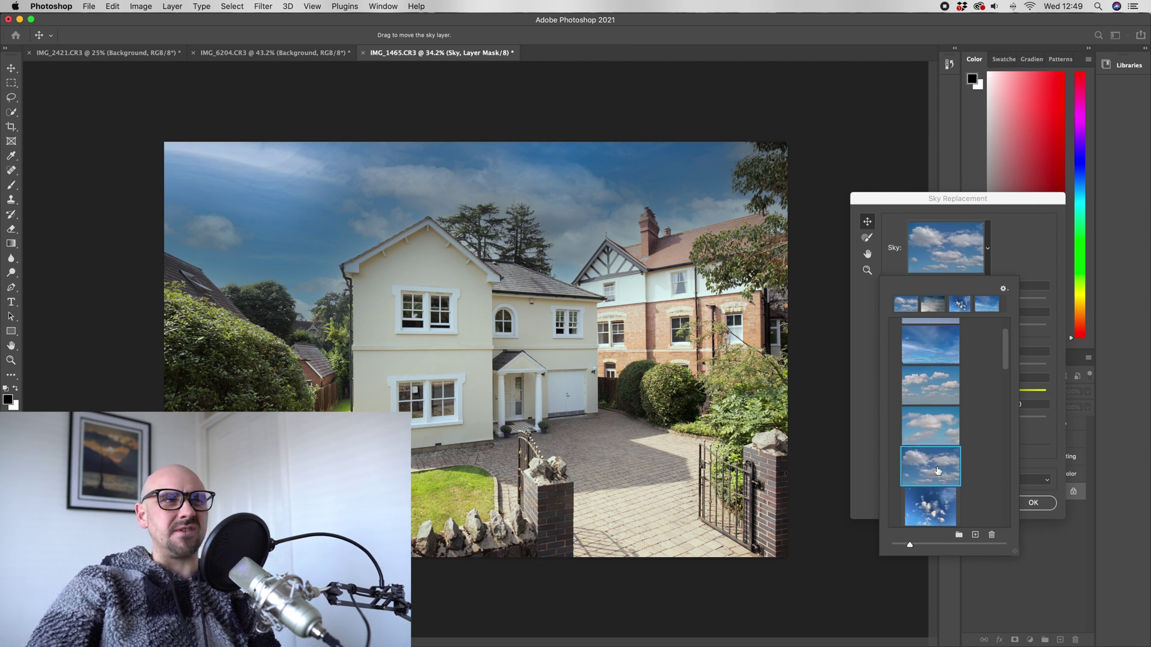
scroll(947, 456, down, 7)
double_click(930, 427)
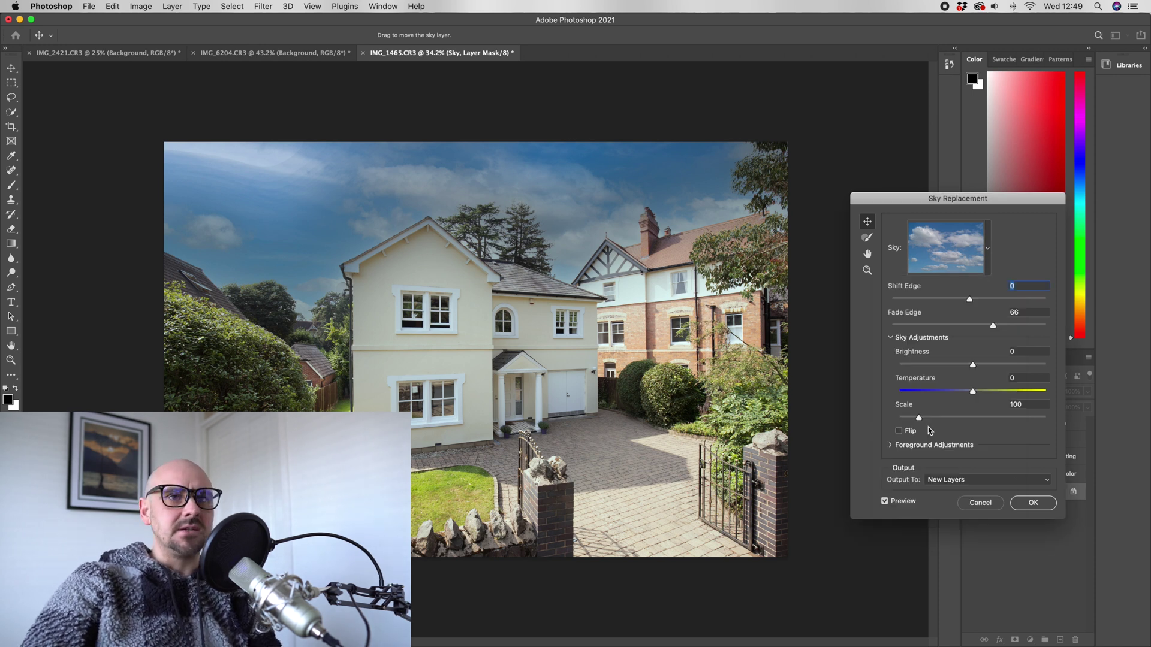
Set the replacement sky's brightness to 92 and temperature to 86
drag(973, 365, 1041, 367)
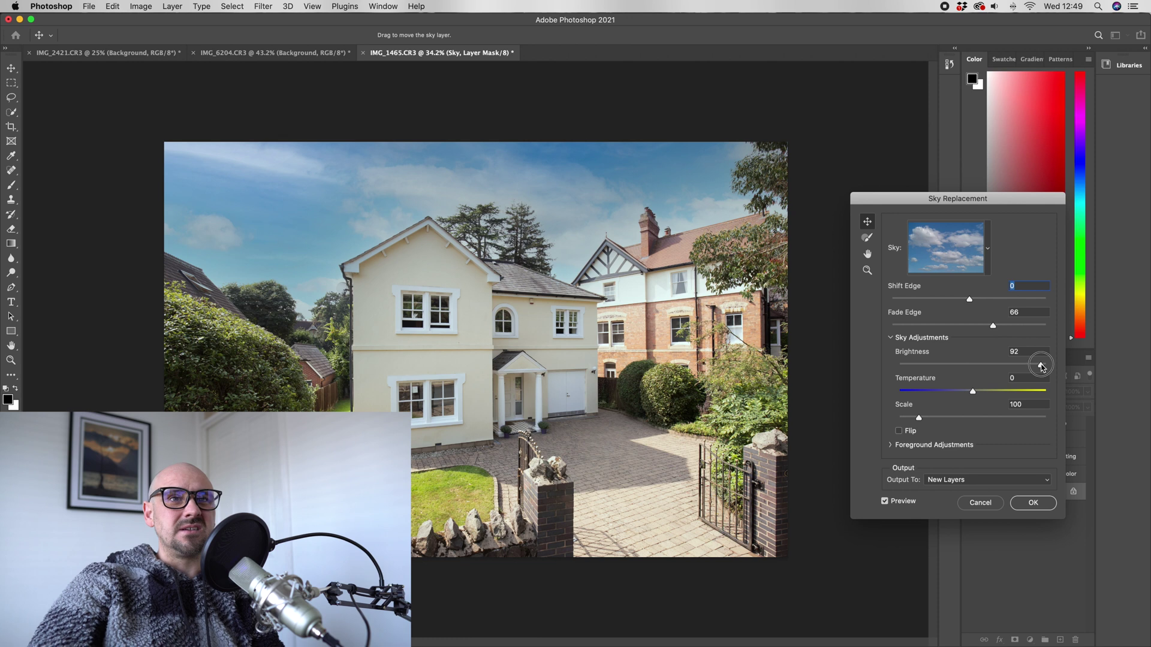
drag(978, 388, 1037, 396)
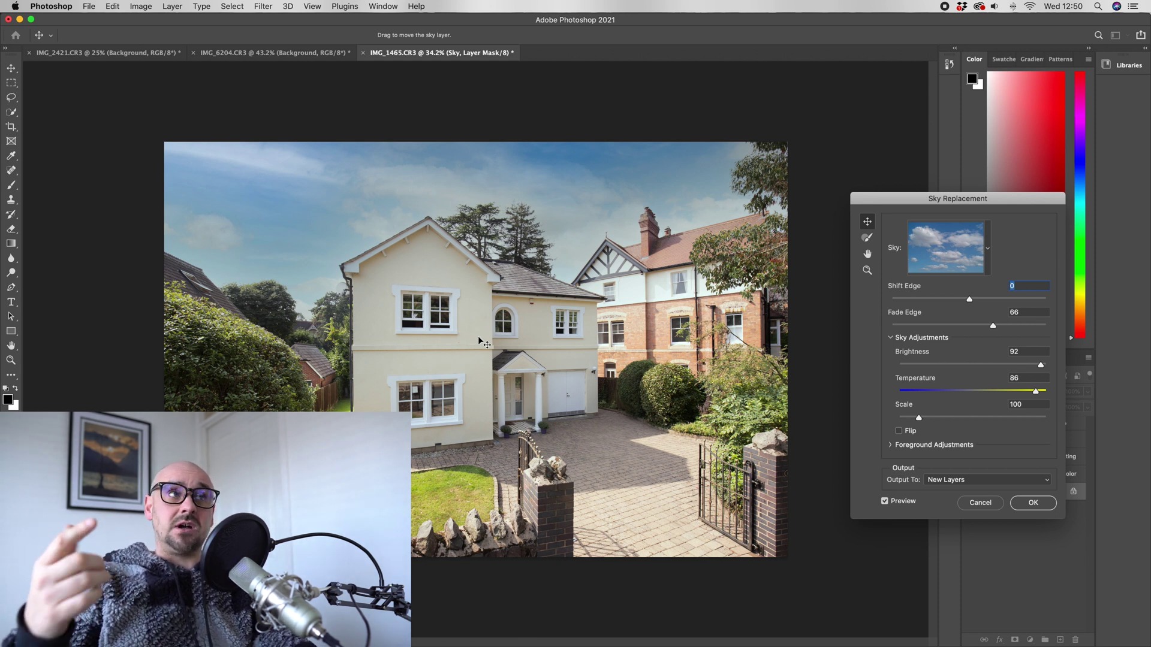
click(202, 6)
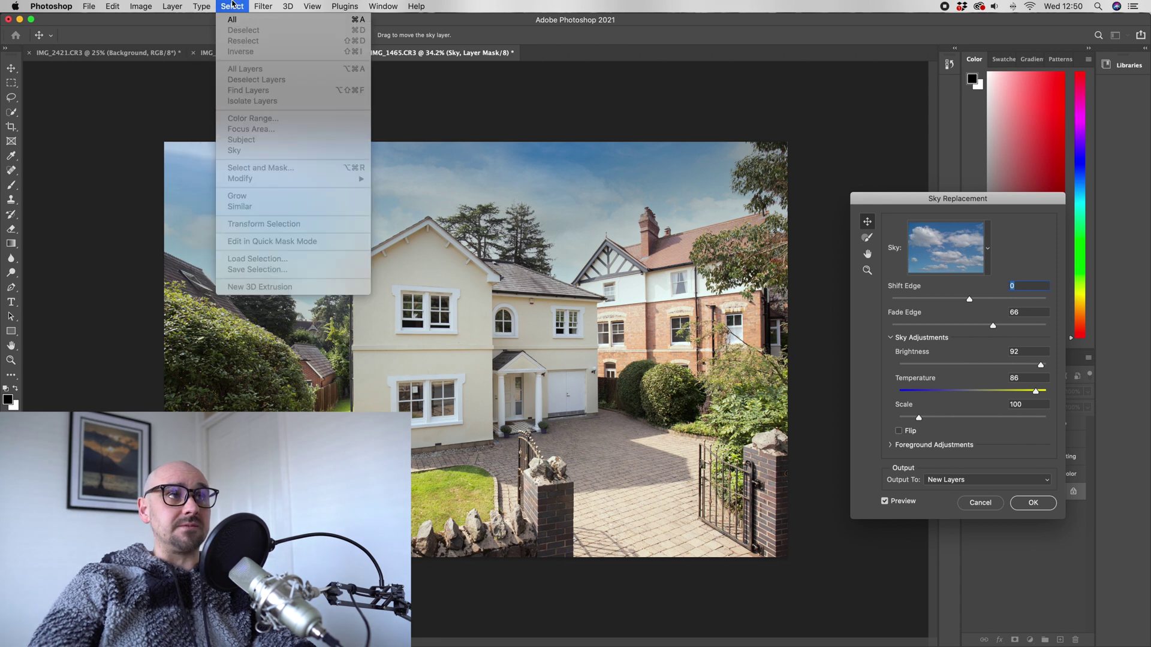
click(195, 118)
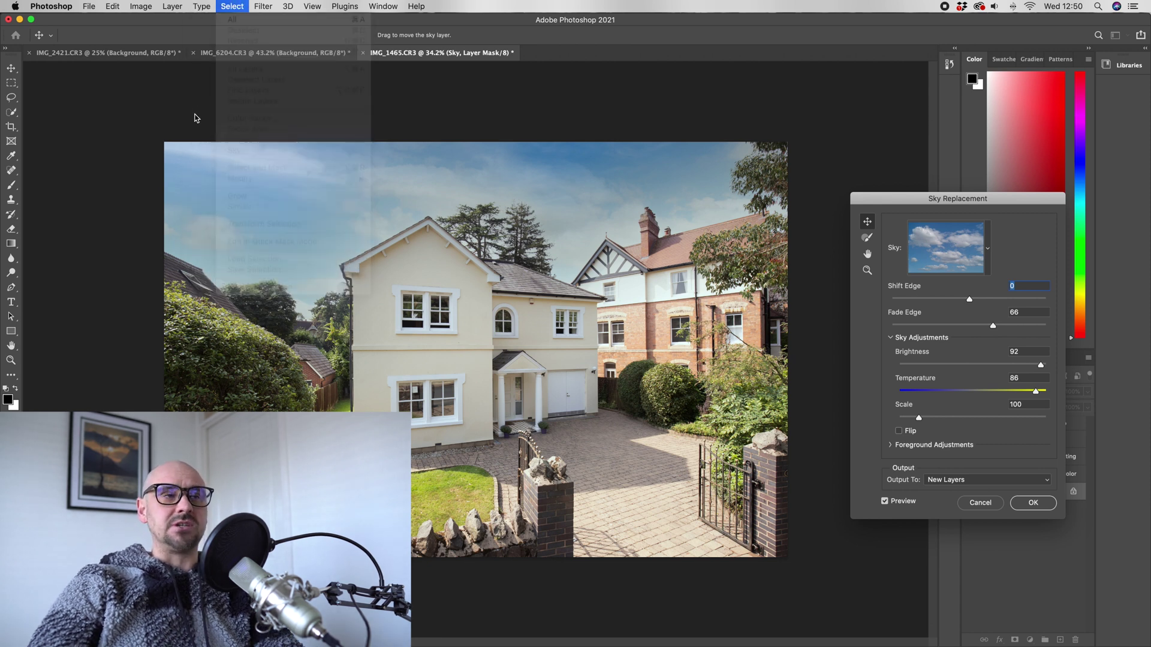